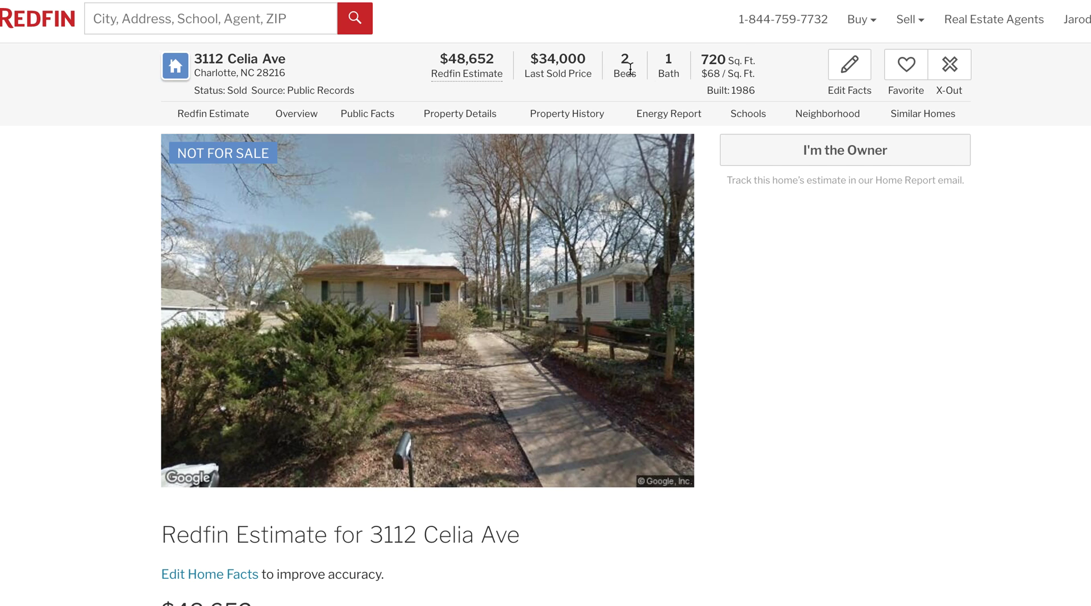
- Scroll through the 3112 Celia Ave property page down to its map
scroll(770, 446, "down", 10)
scroll(769, 444, "up", 10)
scroll(670, 439, "down", 11)
scroll(671, 438, "down", 8)
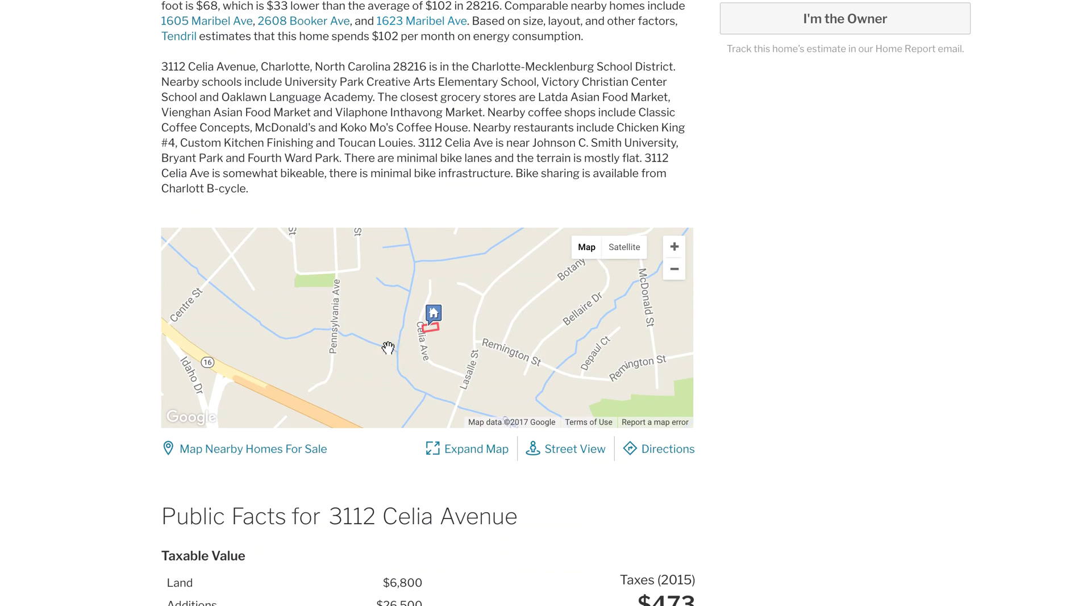
- Open the nearby-homes map search for Charlotte and dismiss the home-buying classes popup
left_click(228, 452)
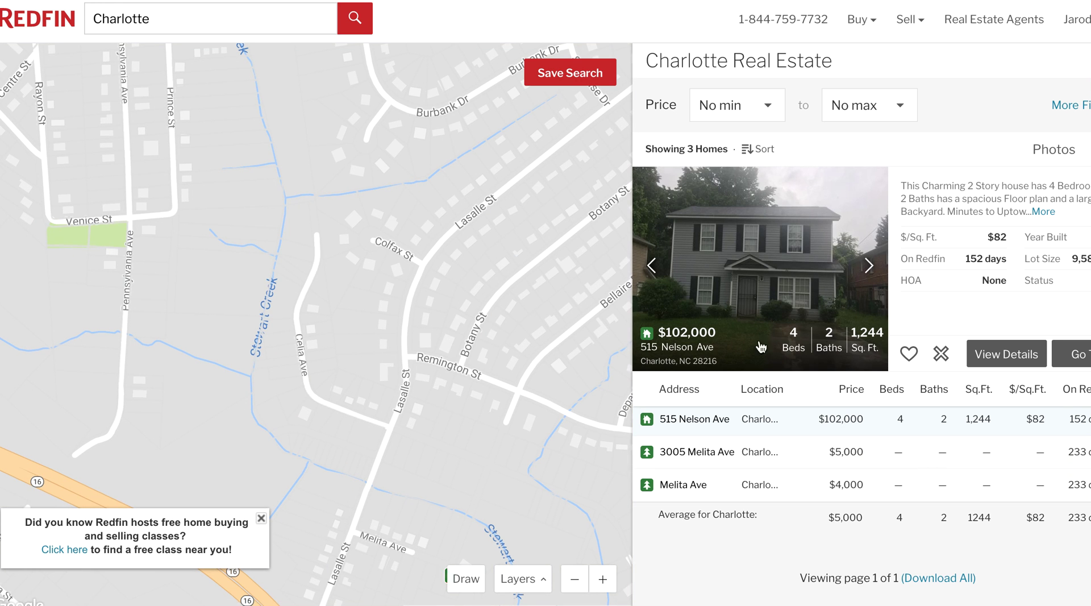
left_click(262, 519)
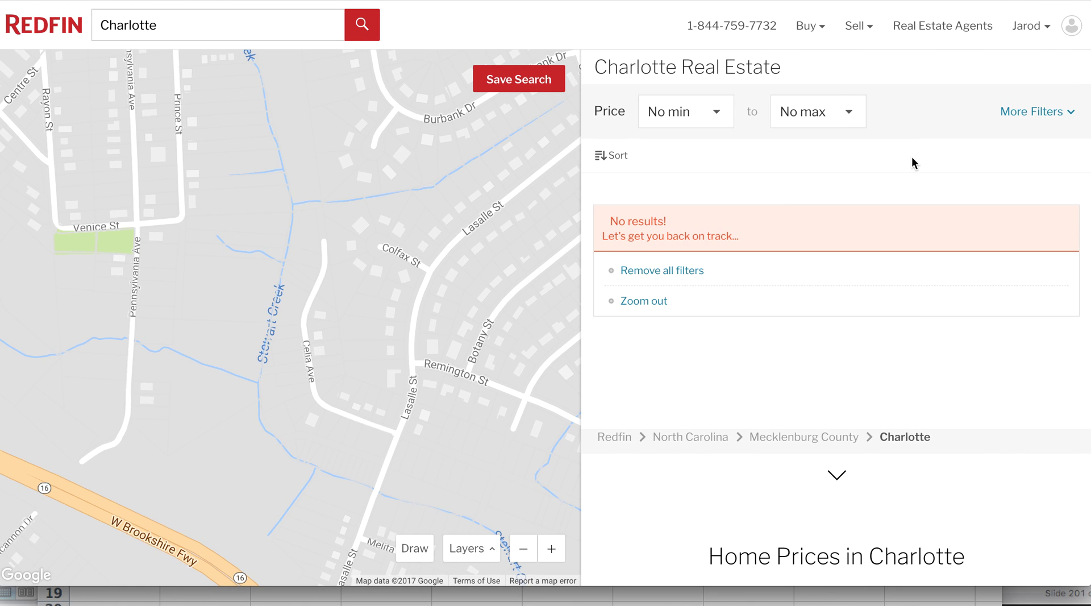
- In More Filters, show sold homes from the last 1 year with at most 1,000 sq ft
left_click(1021, 112)
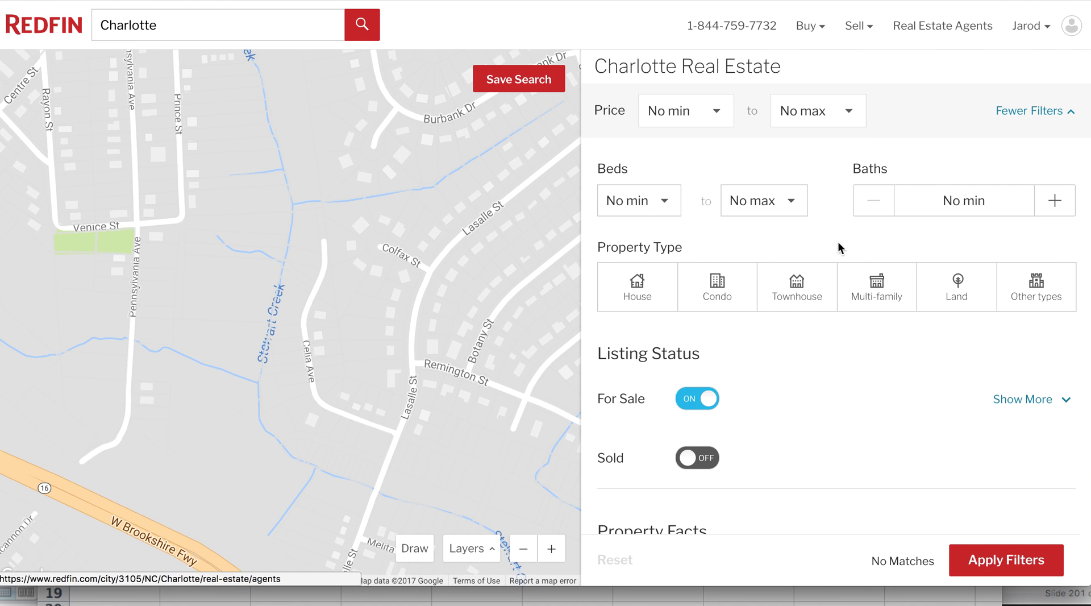
left_click(697, 400)
left_click(976, 470)
scroll(975, 471, "down", 3)
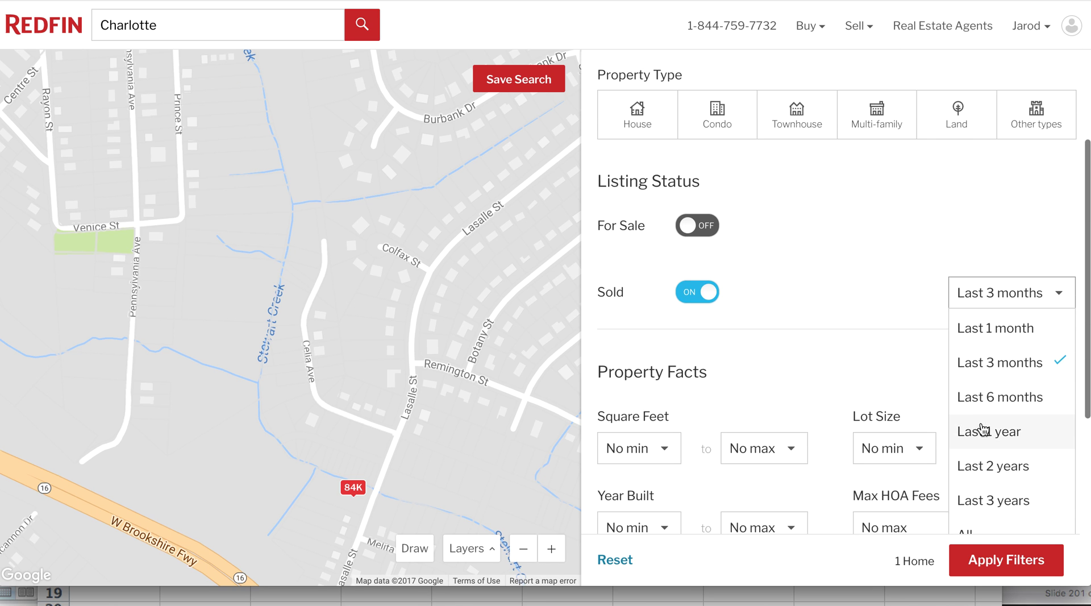
left_click(980, 431)
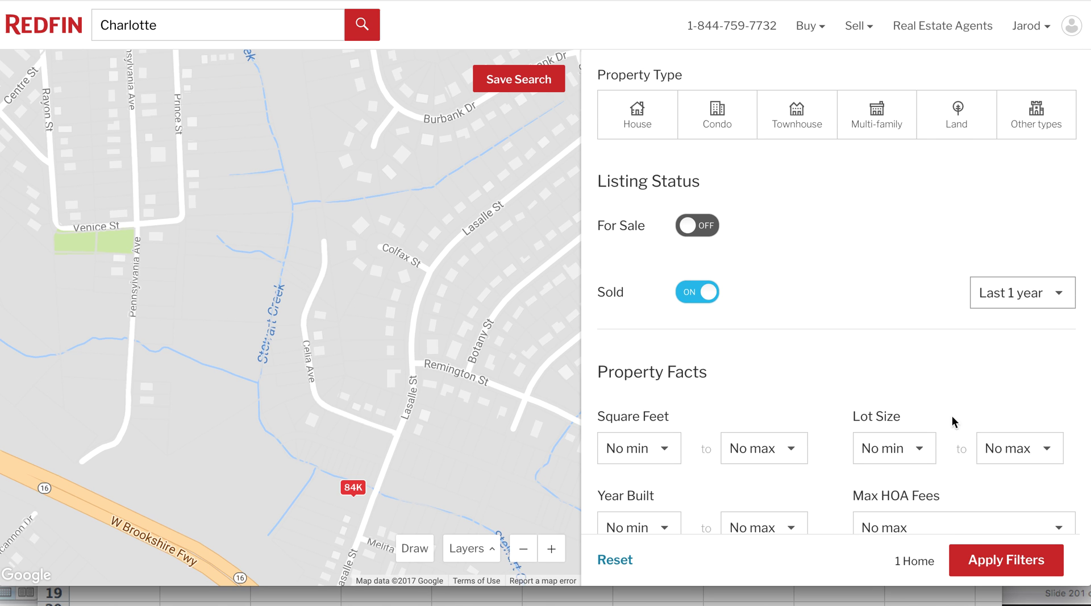
left_click(770, 452)
scroll(767, 419, "down", 5)
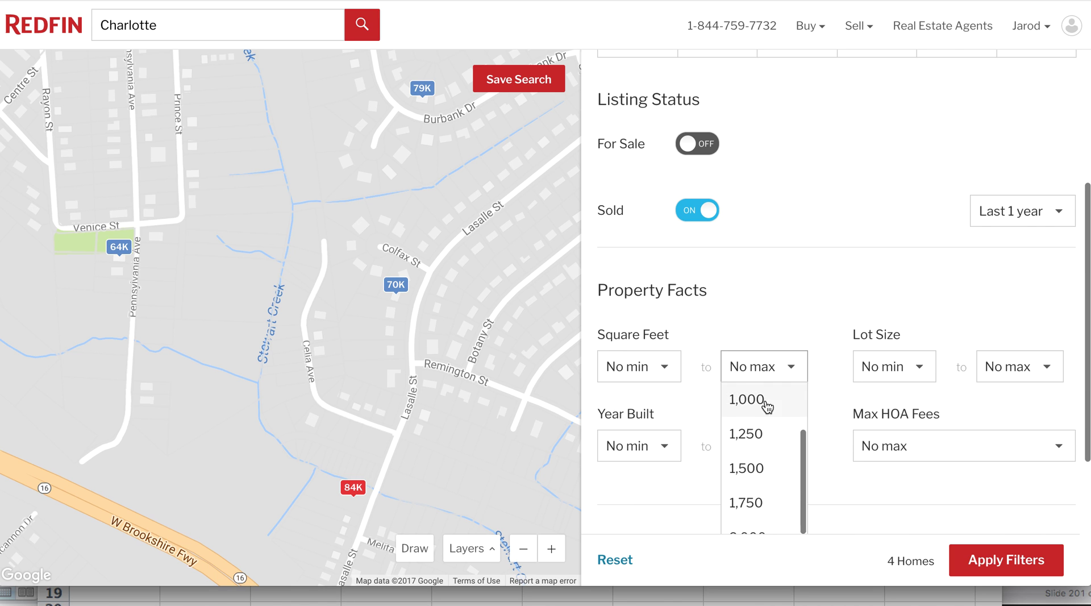
scroll(756, 432, "up", 2)
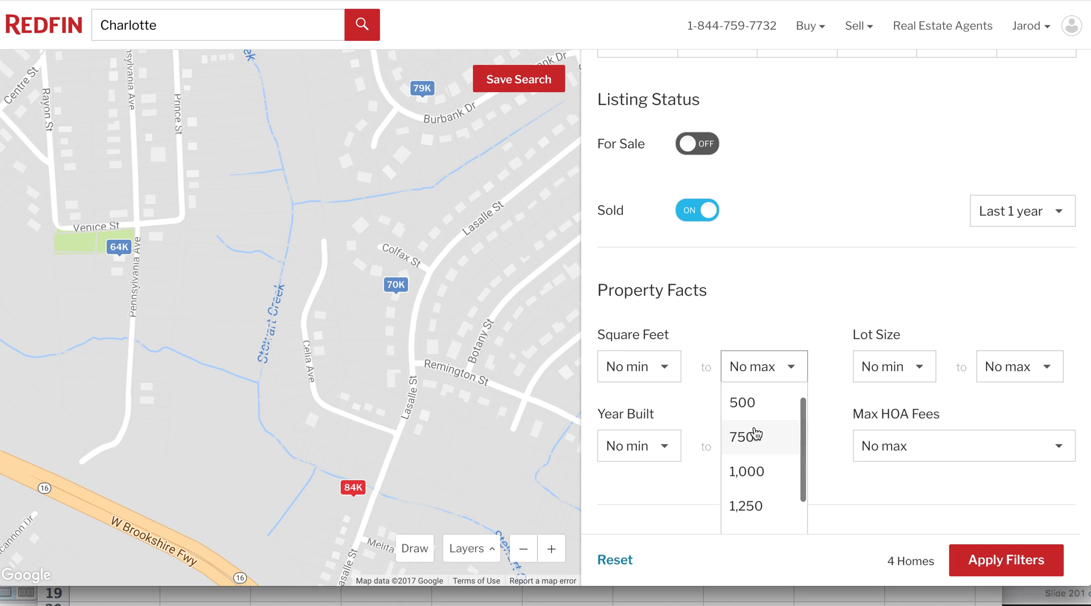
left_click(748, 475)
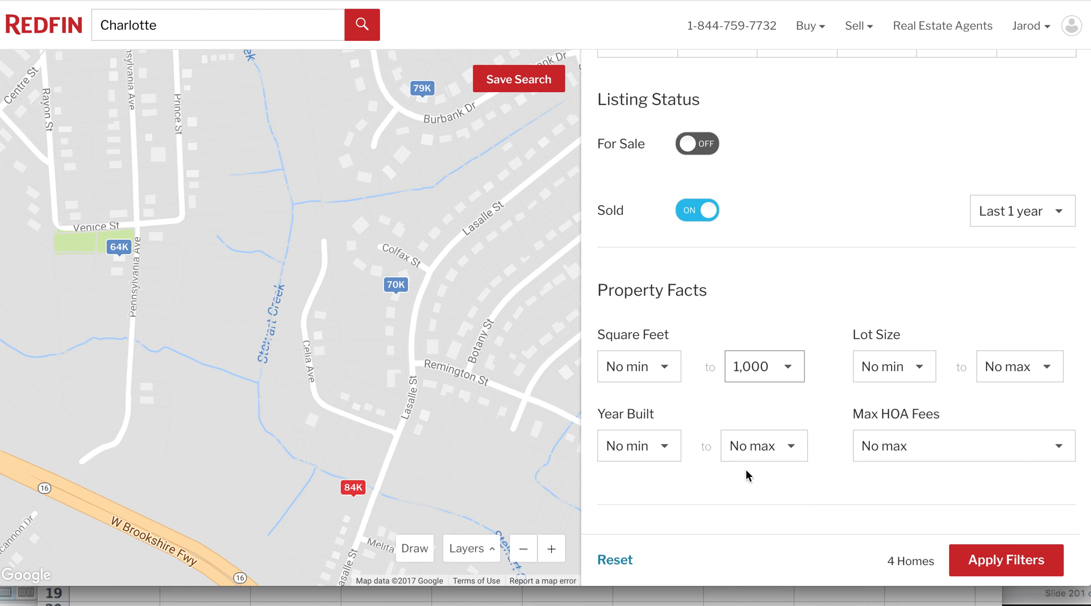
left_click(762, 368)
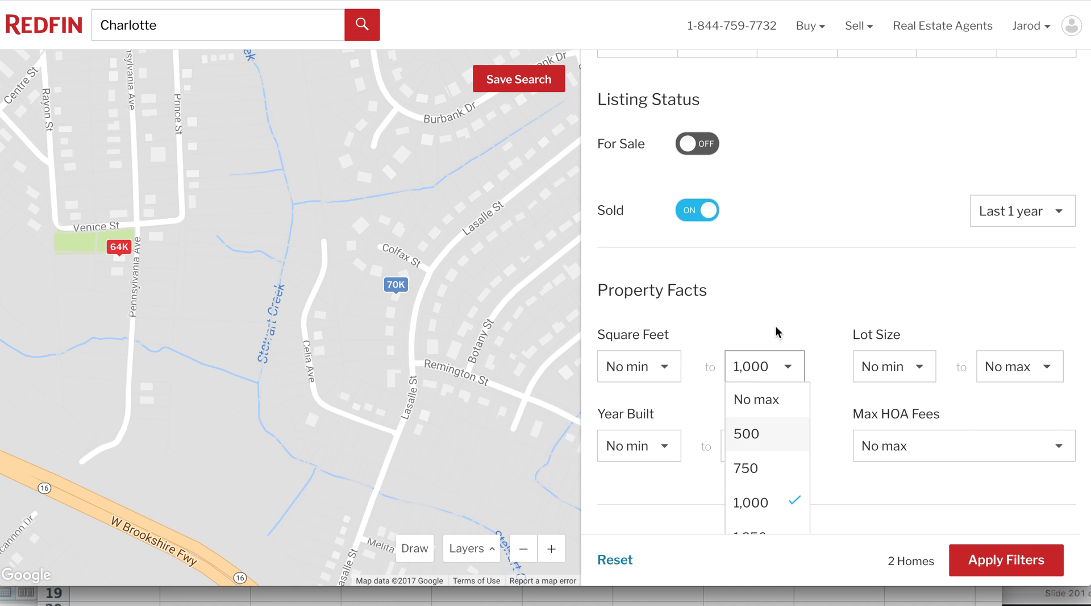
left_click(798, 257)
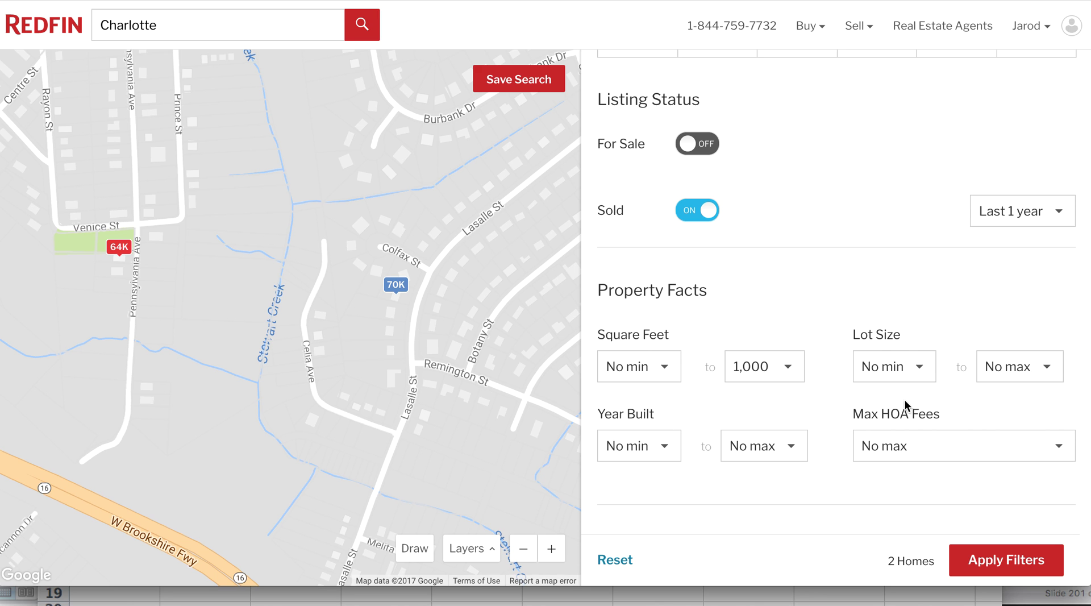
- Limit results to houses with at most 2 beds and 1+ baths, then apply the filters
scroll(882, 211, "up", 3)
left_click(647, 187)
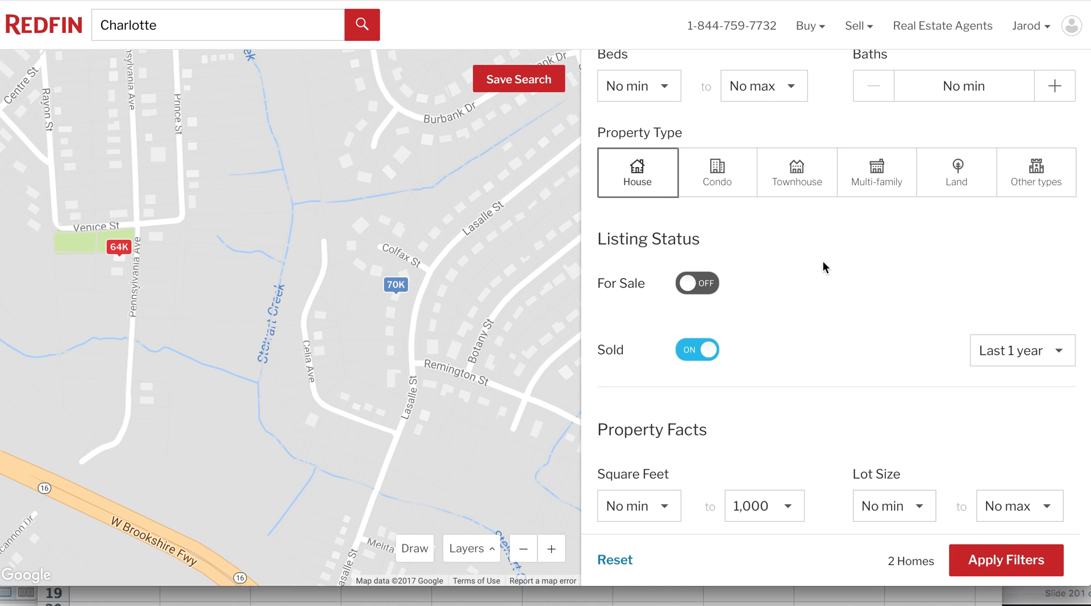
scroll(823, 266, "up", 2)
left_click(755, 203)
left_click(734, 335)
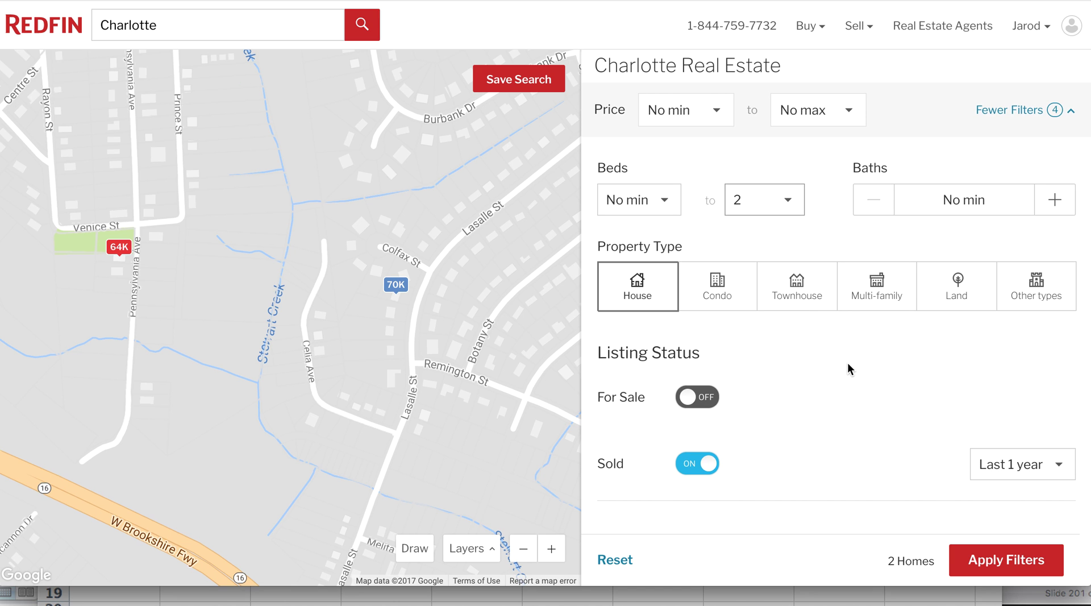
left_click(1054, 201)
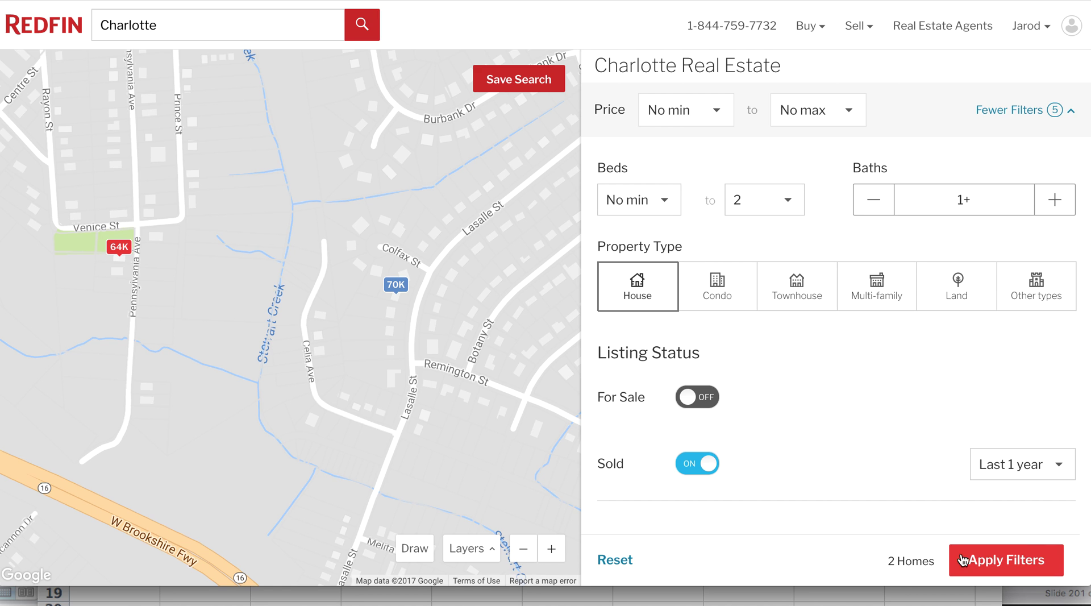
left_click(991, 559)
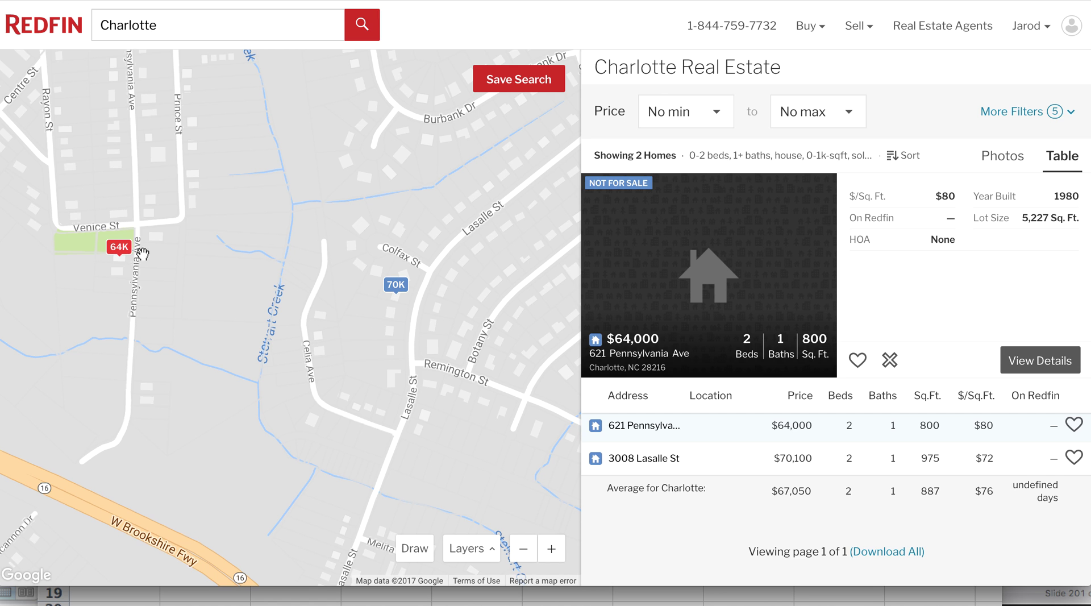
- Zoom the map out to reach 7 sold homes and download their listing table as a CSV
left_click(523, 549)
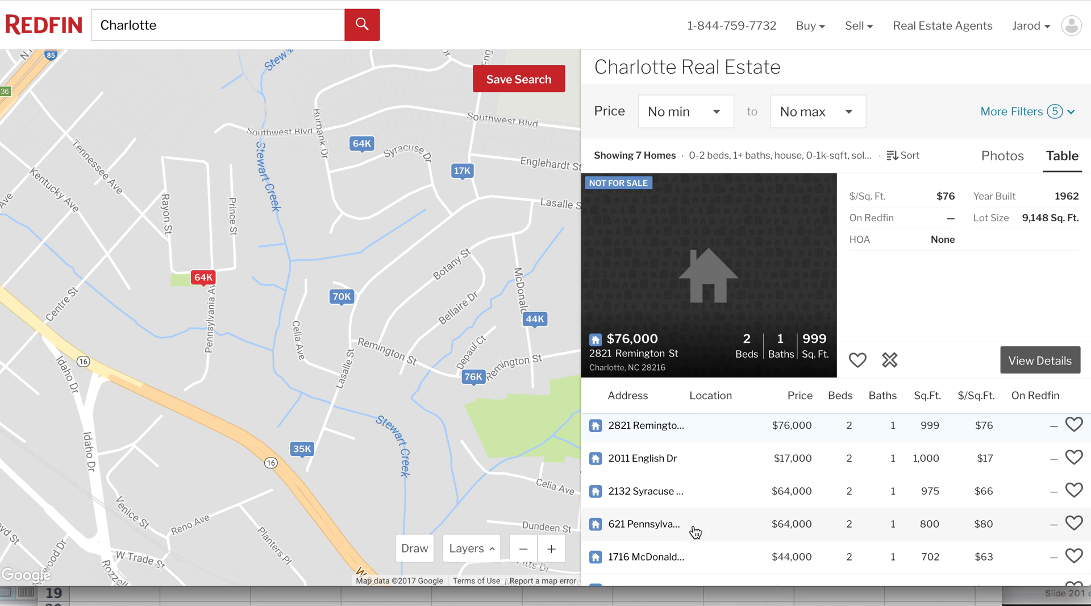
scroll(719, 552, "down", 1)
scroll(719, 552, "down", 3)
scroll(732, 505, "up", 4)
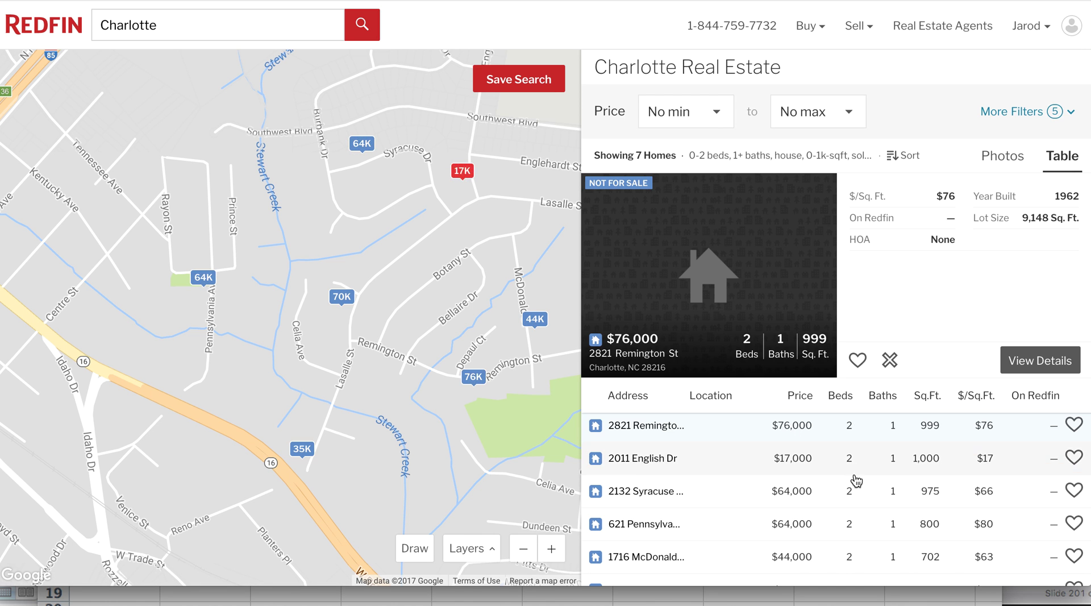
scroll(854, 480, "down", 2)
scroll(856, 480, "down", 1)
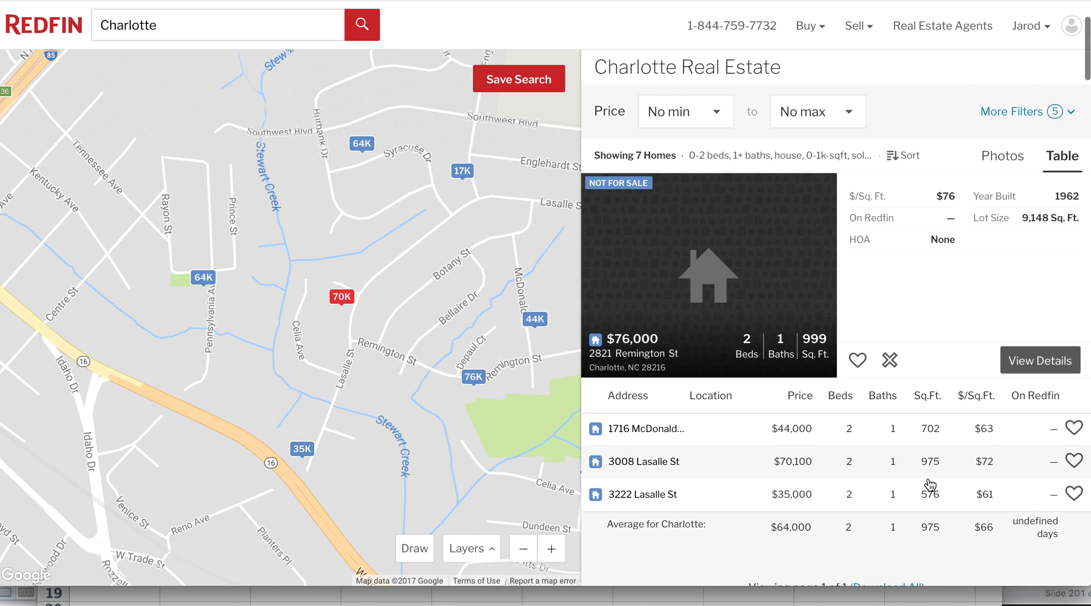
scroll(928, 487, "up", 3)
scroll(929, 484, "up", 1)
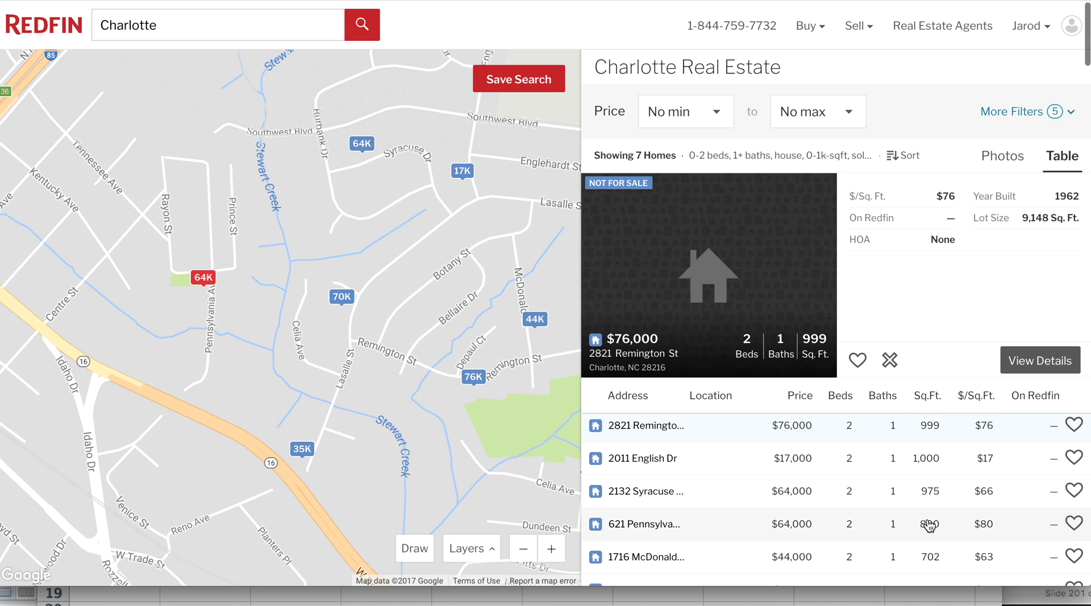
scroll(925, 521, "down", 2)
scroll(930, 525, "down", 1)
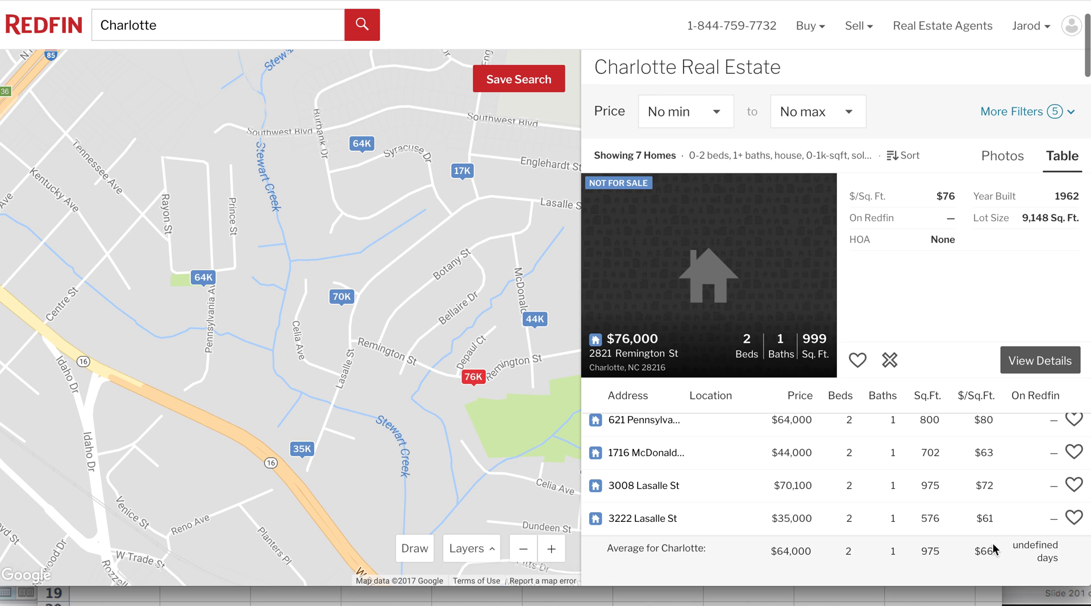
scroll(977, 489, "down", 3)
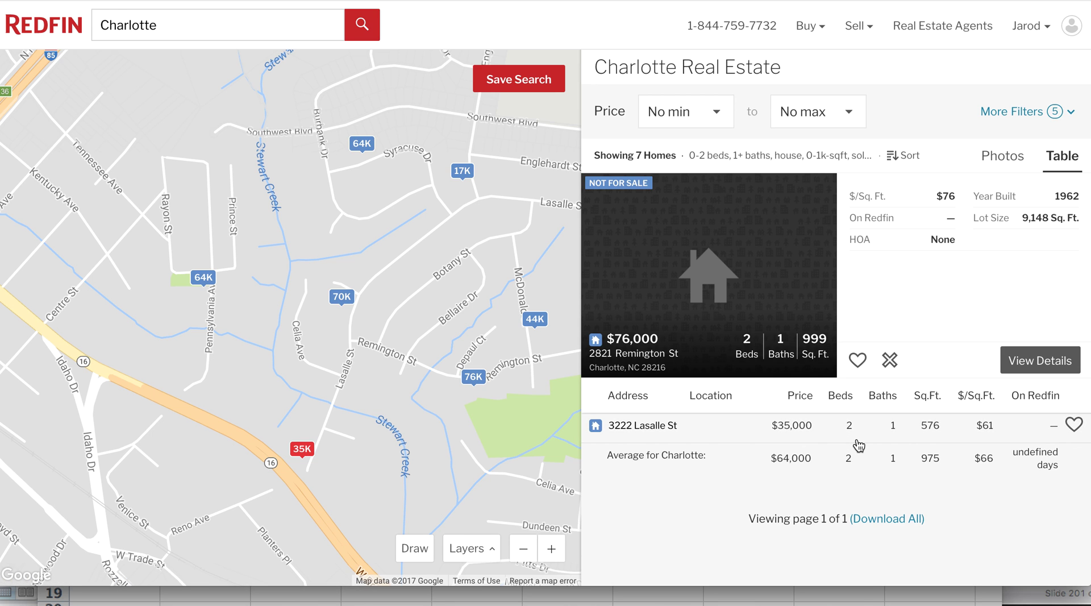
left_click(884, 520)
- Open the CSV in Excel, delete the sale type through zip columns, and autofit column A
left_click(121, 594)
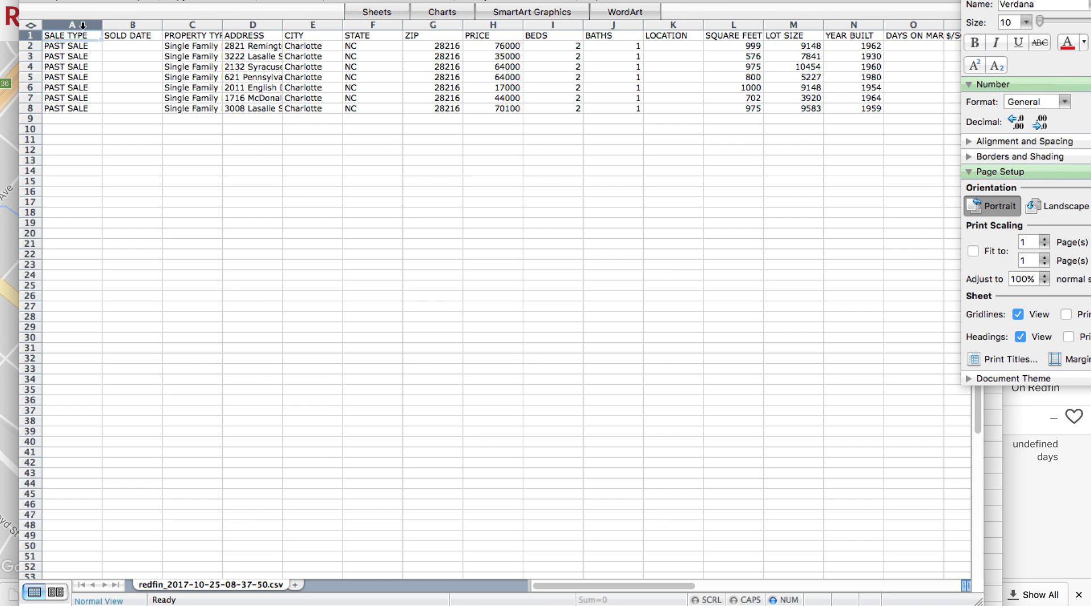
left_click_drag(85, 23, 174, 23)
right_click(187, 22)
left_click(219, 139)
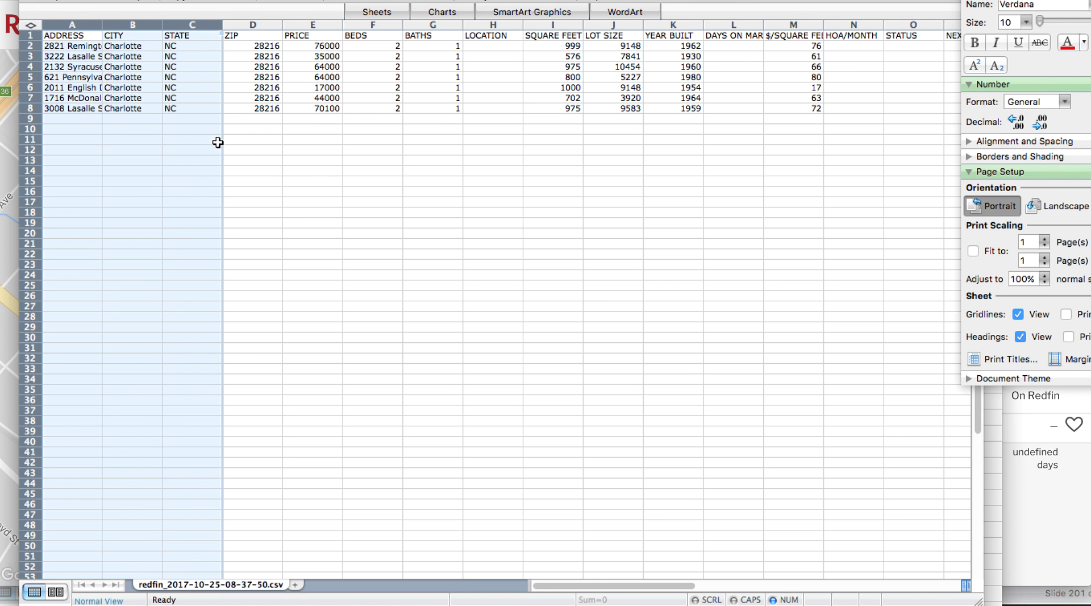
left_click(148, 137)
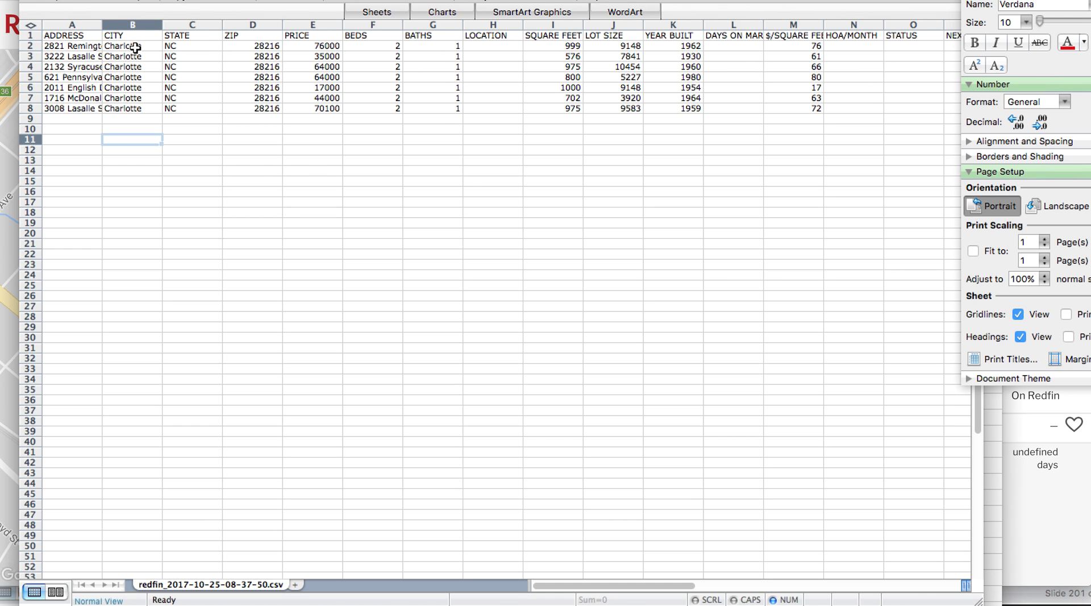
left_click_drag(141, 21, 230, 25)
right_click(231, 25)
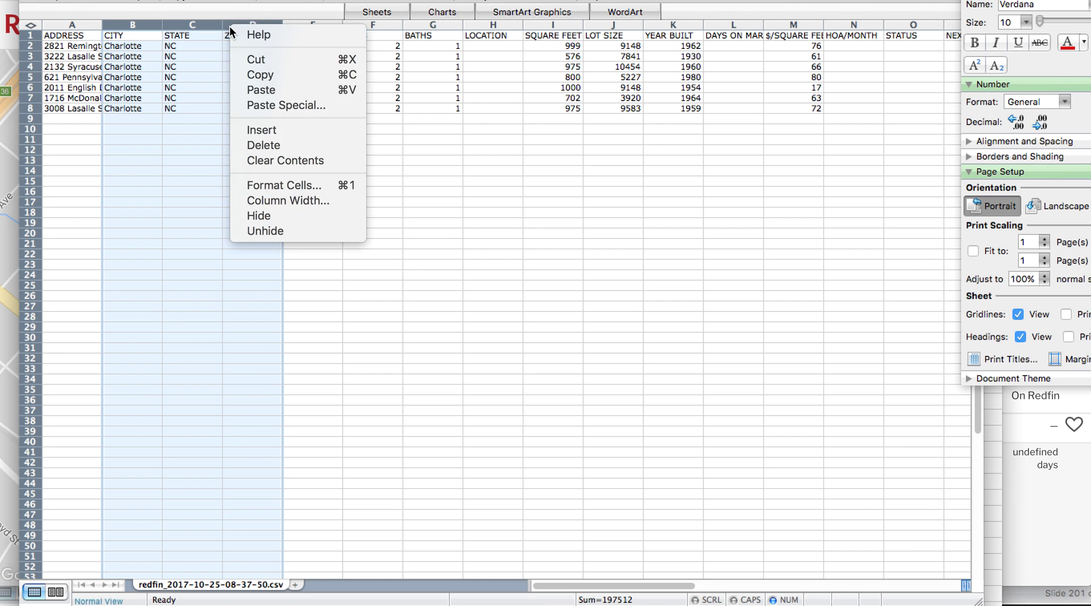
left_click(262, 146)
double_click(100, 26)
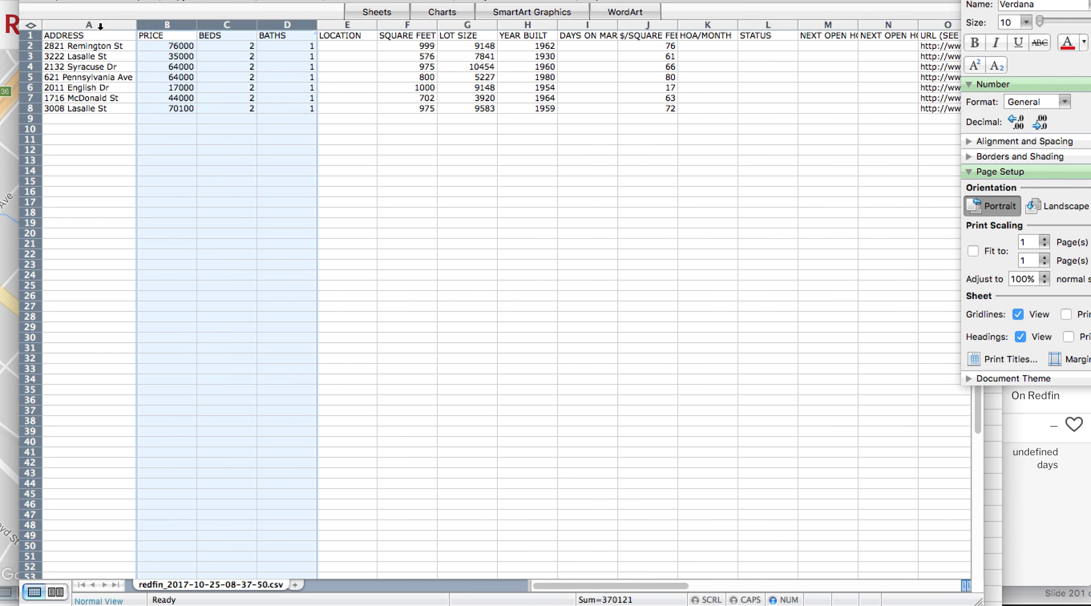
- Delete the LOCATION, lot size, year built, days-on-market and HOA-onward columns
left_click(356, 24)
right_click(364, 24)
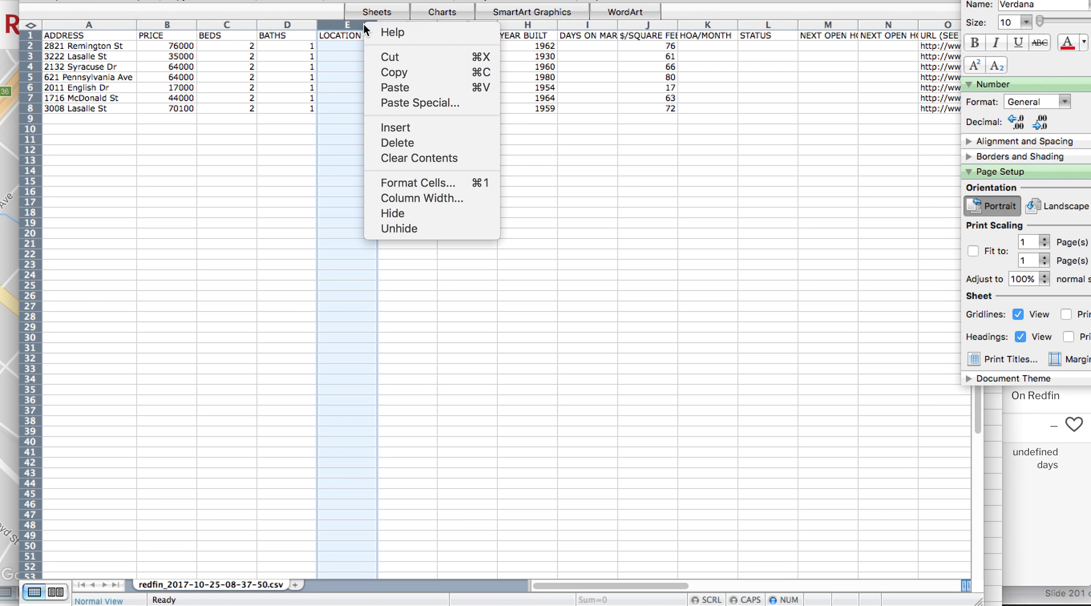
left_click(395, 134)
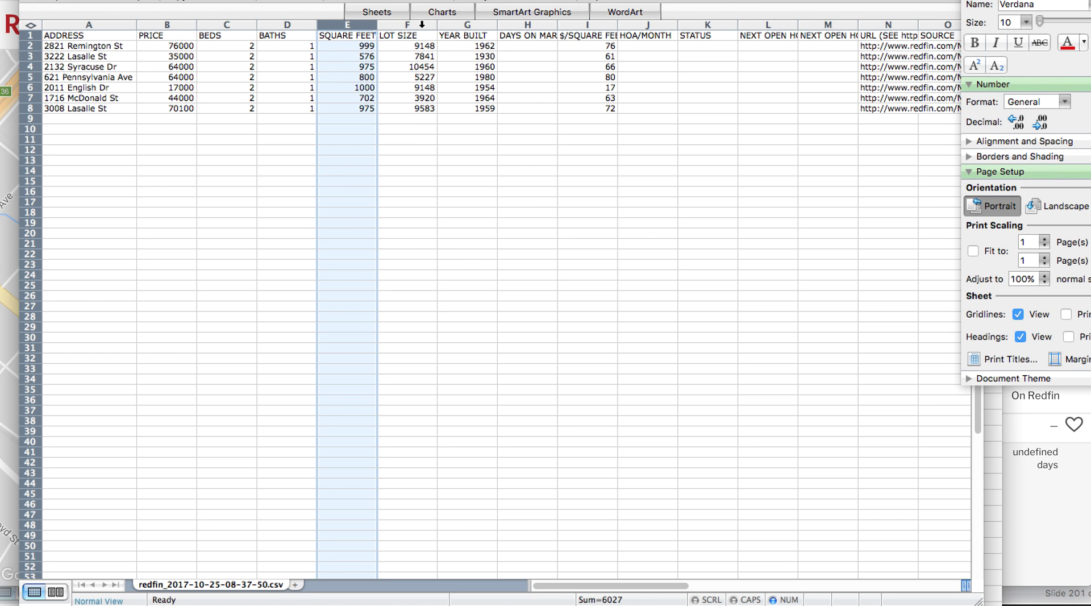
left_click_drag(421, 24, 515, 23)
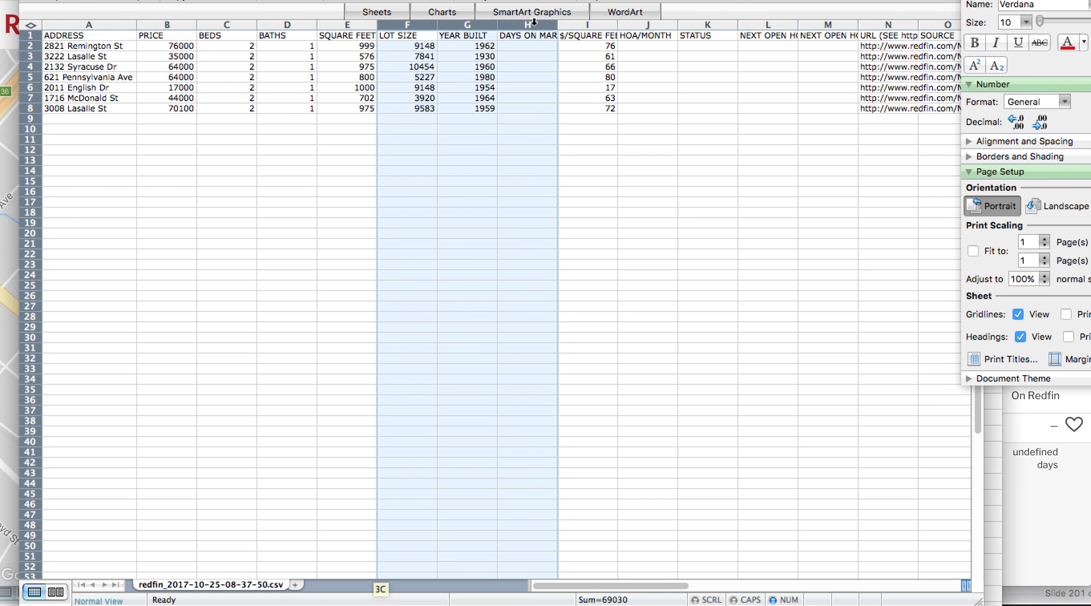
right_click(534, 22)
left_click(552, 142)
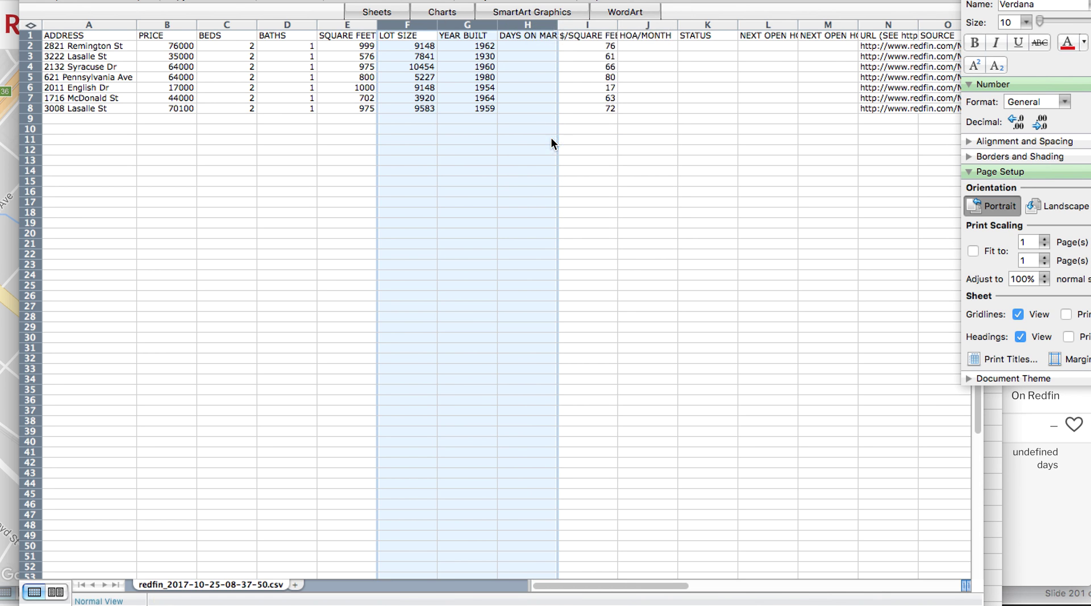
left_click(467, 22)
left_click_drag(467, 23, 966, 26)
right_click(804, 21)
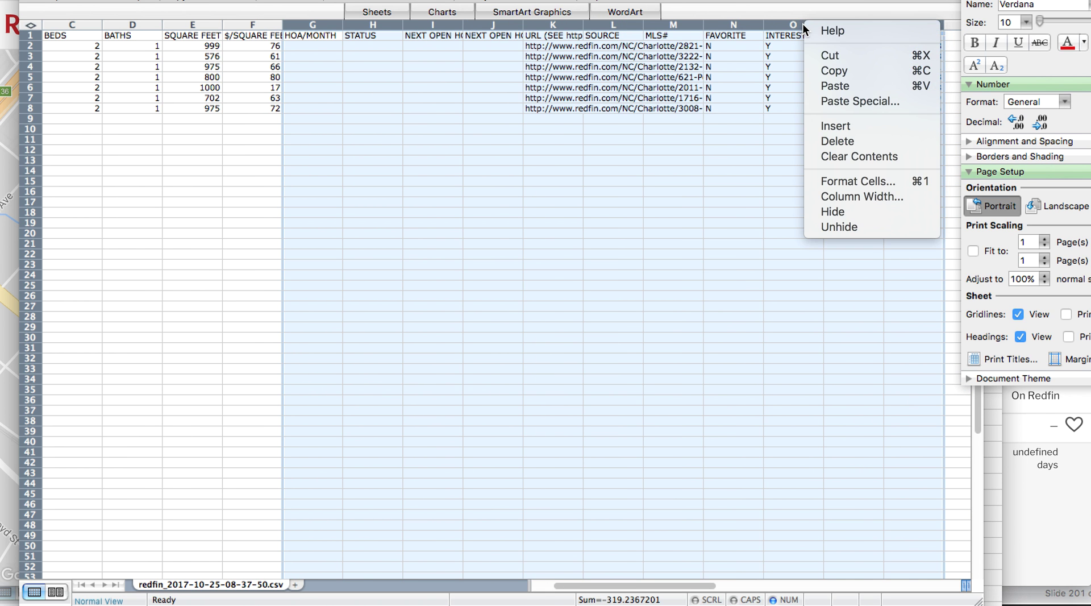
left_click(839, 140)
left_click(582, 159)
- Zoom the sheet to 150% and reposition the workbook window
scroll(334, 184, "left", 2)
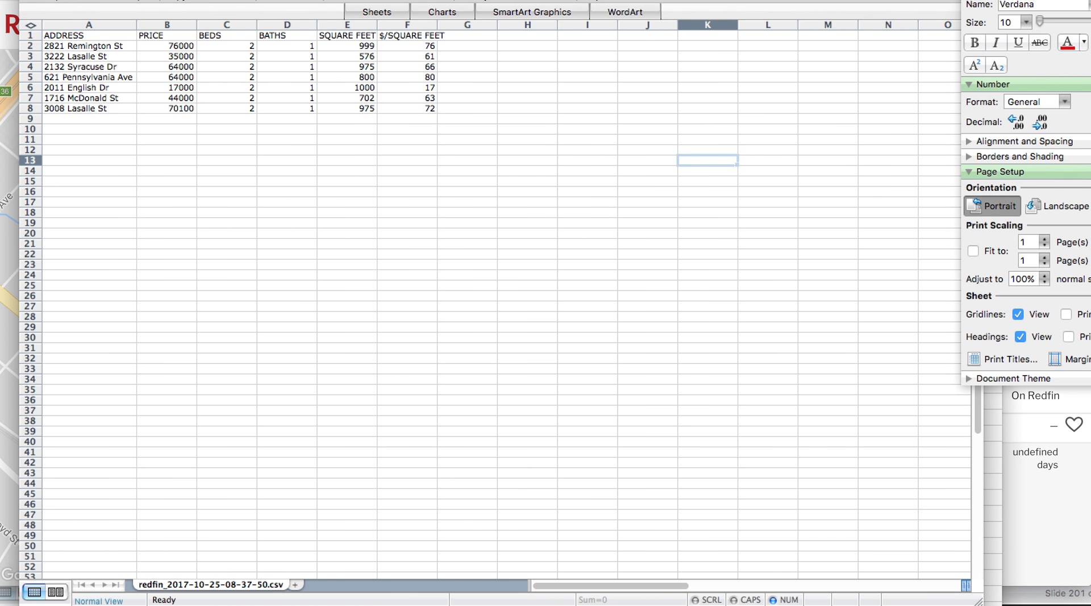
left_click(566, 6)
left_click(568, 11)
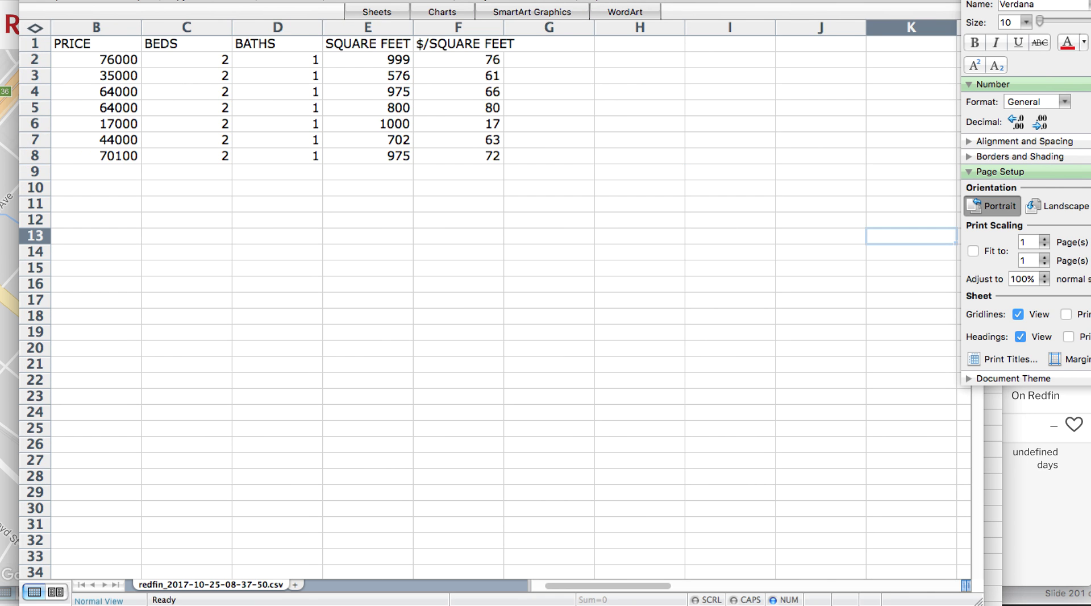
left_click_drag(648, 0, 703, 12)
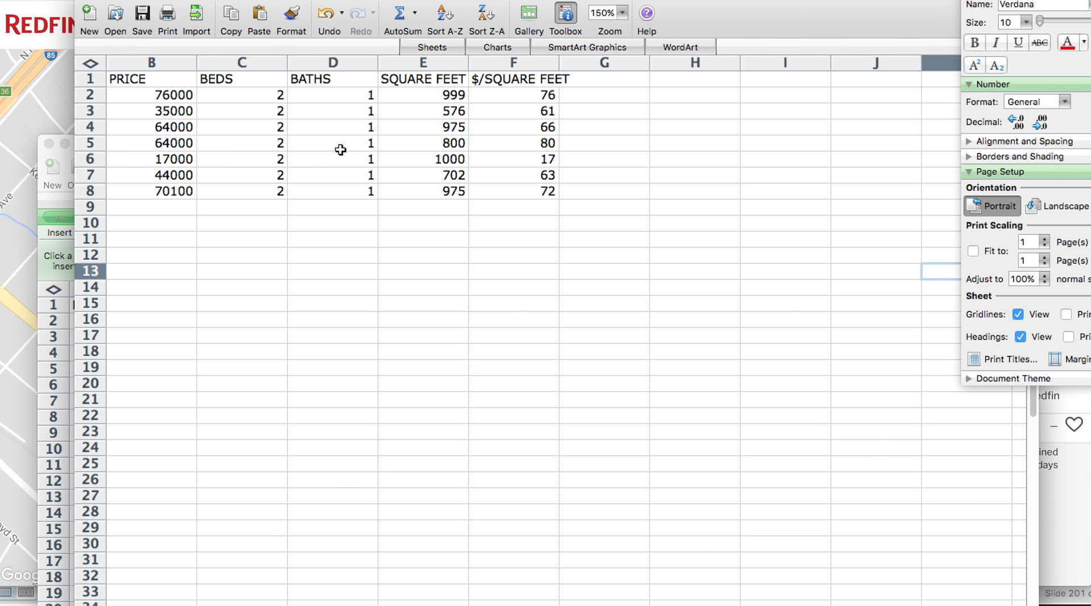
scroll(283, 163, "left", 2)
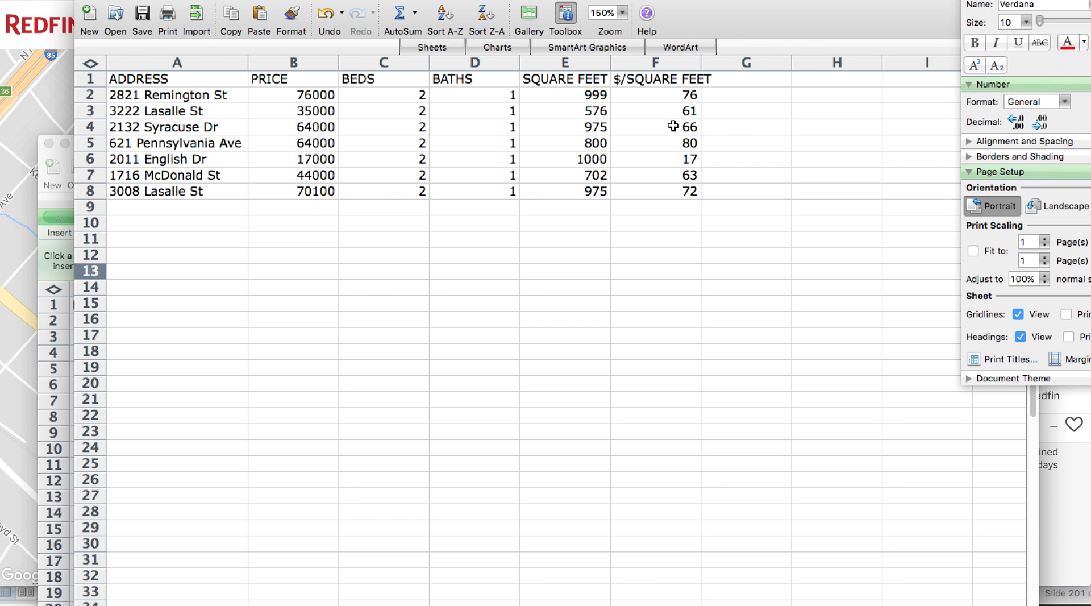
- Enter =AVERAGE(B2:B8) in B9 to average the seven sale prices
left_click(296, 209)
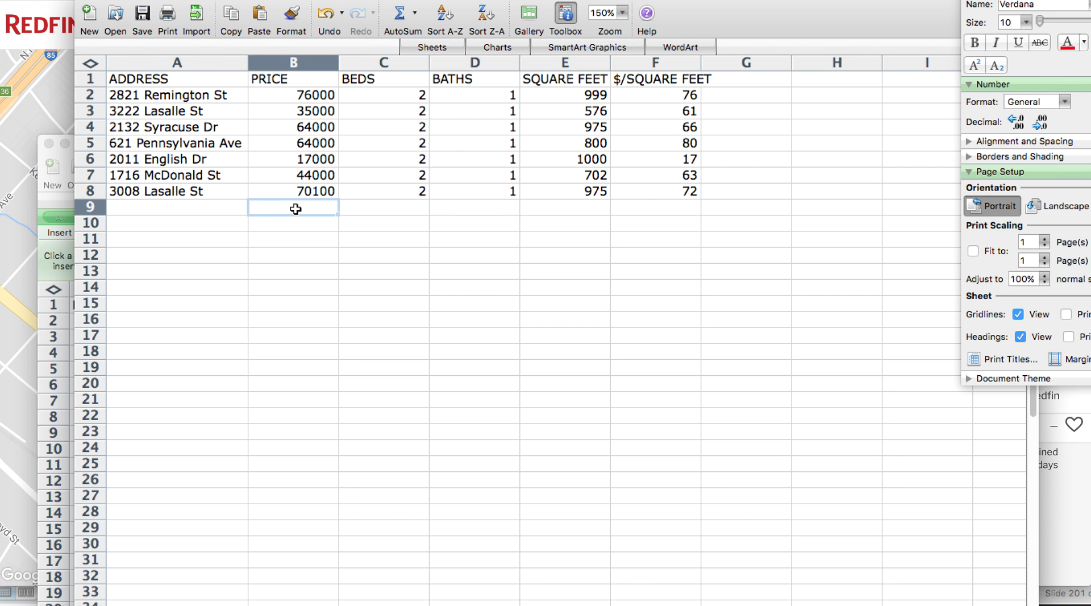
type("=av")
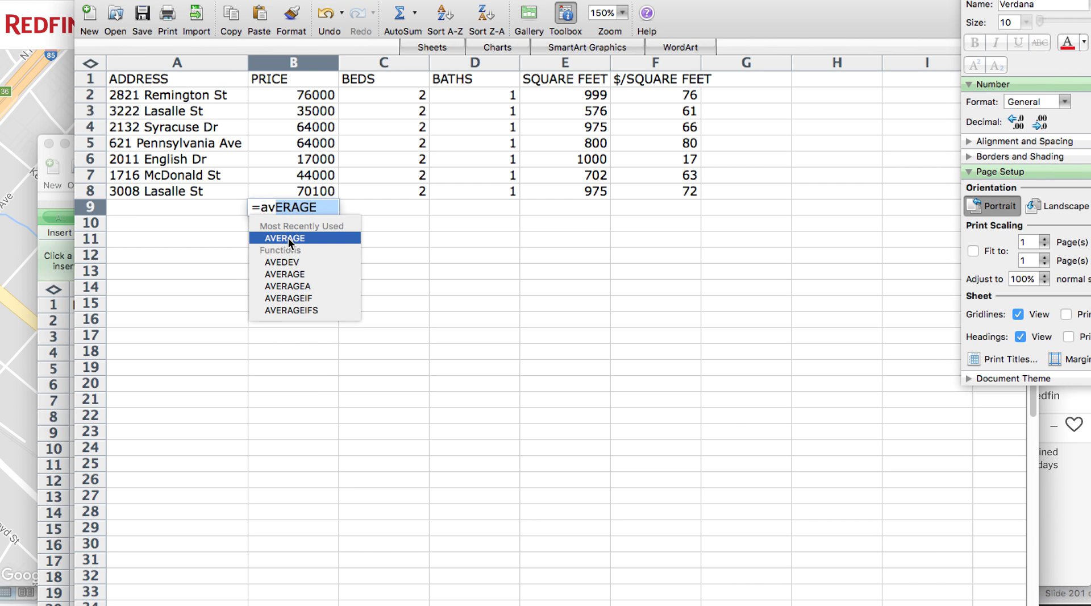
double_click(288, 237)
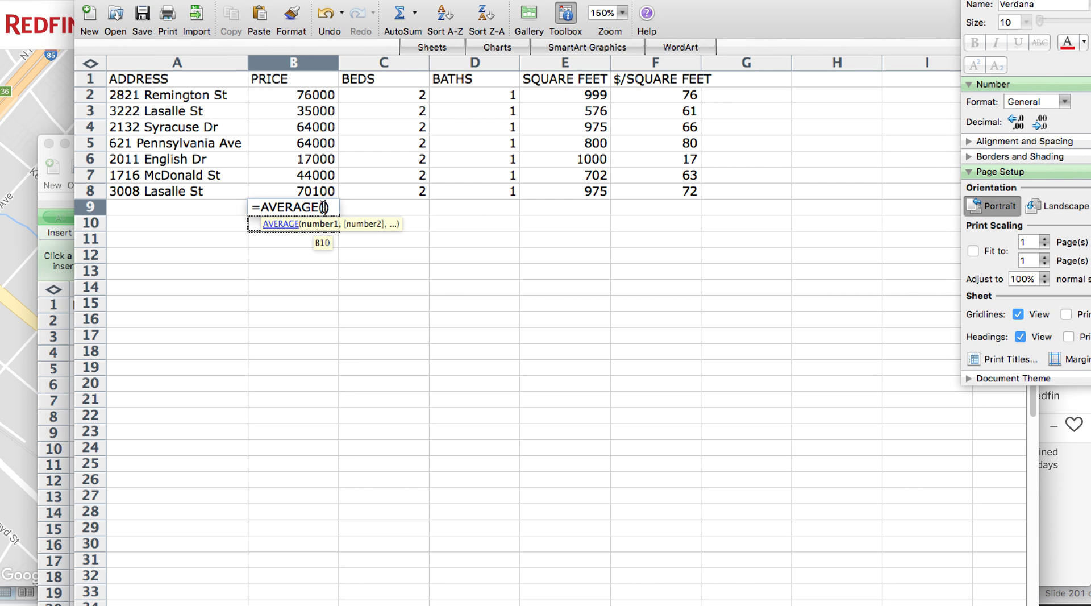
left_click(317, 95)
left_click_drag(317, 95, 316, 190)
key("Return")
- Format the B9 average as whole-dollar currency, showing $52,871
left_click(298, 211)
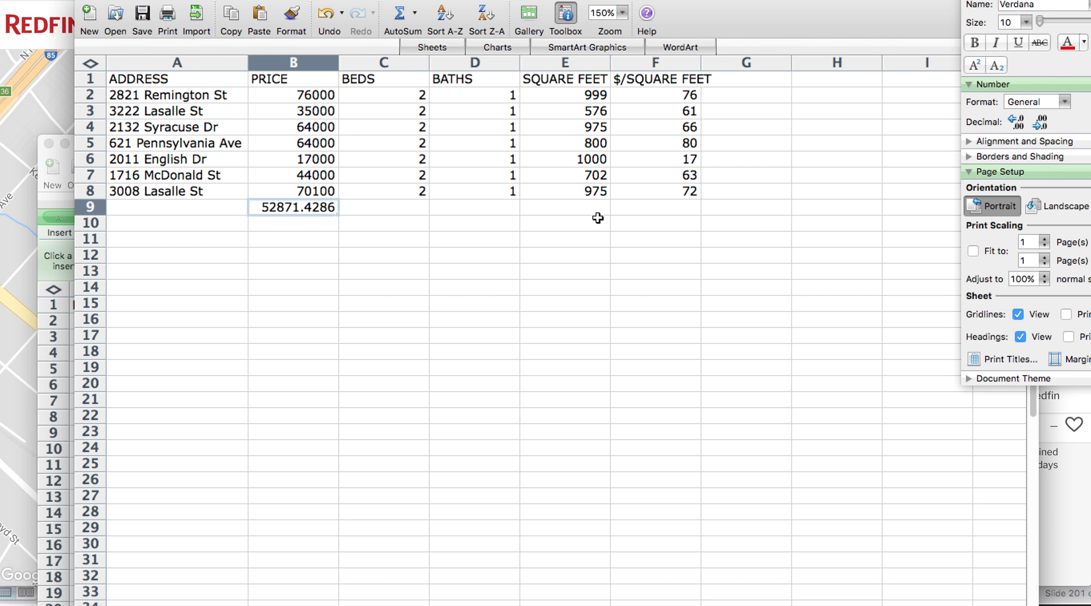
left_click(1041, 123)
left_click(1042, 123)
left_click(1041, 123)
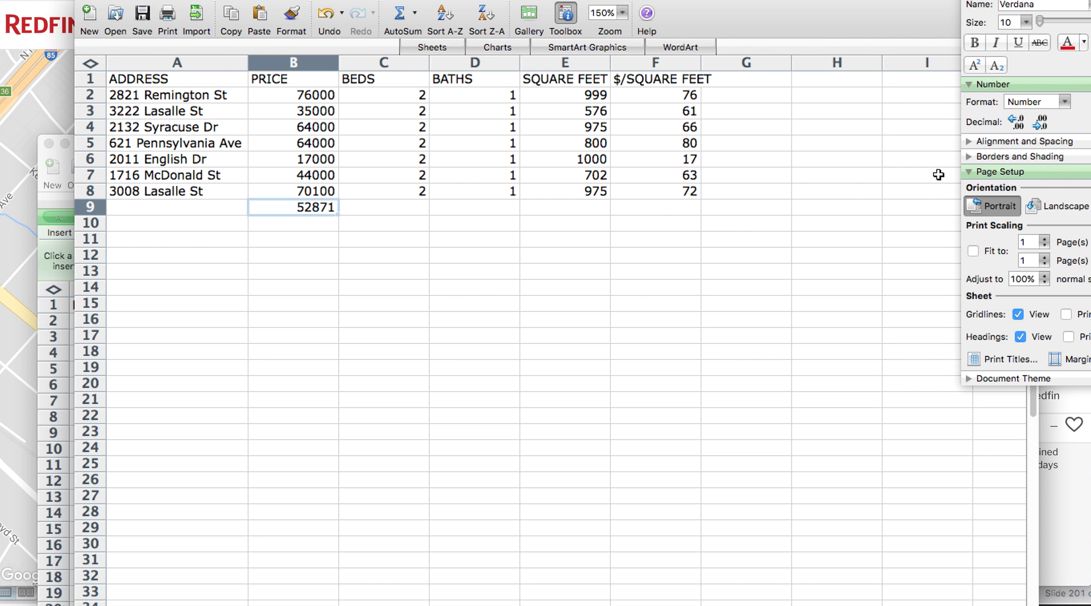
left_click(1043, 101)
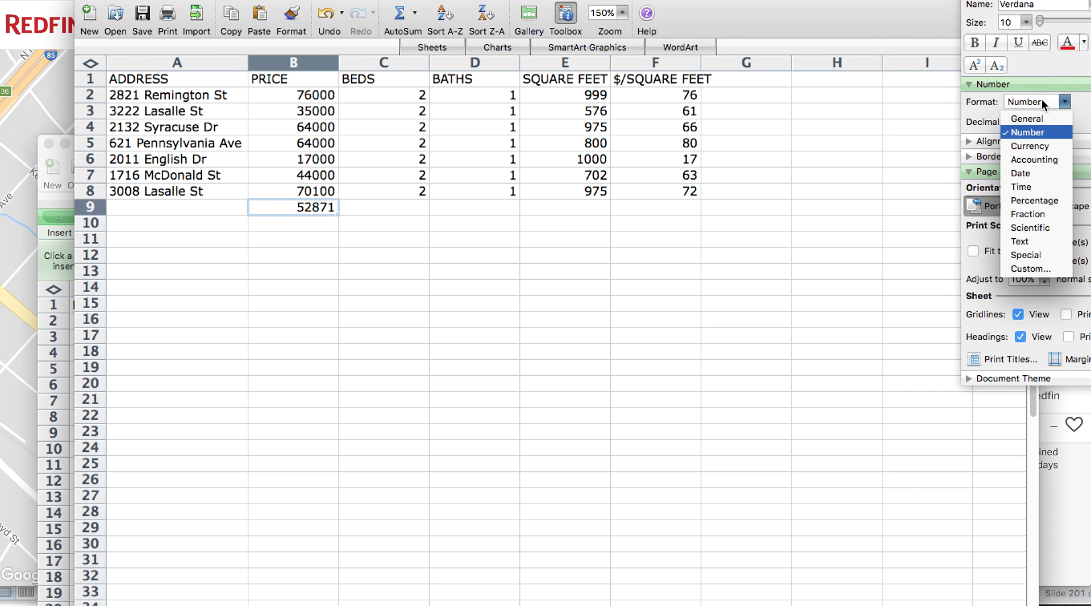
left_click(1031, 149)
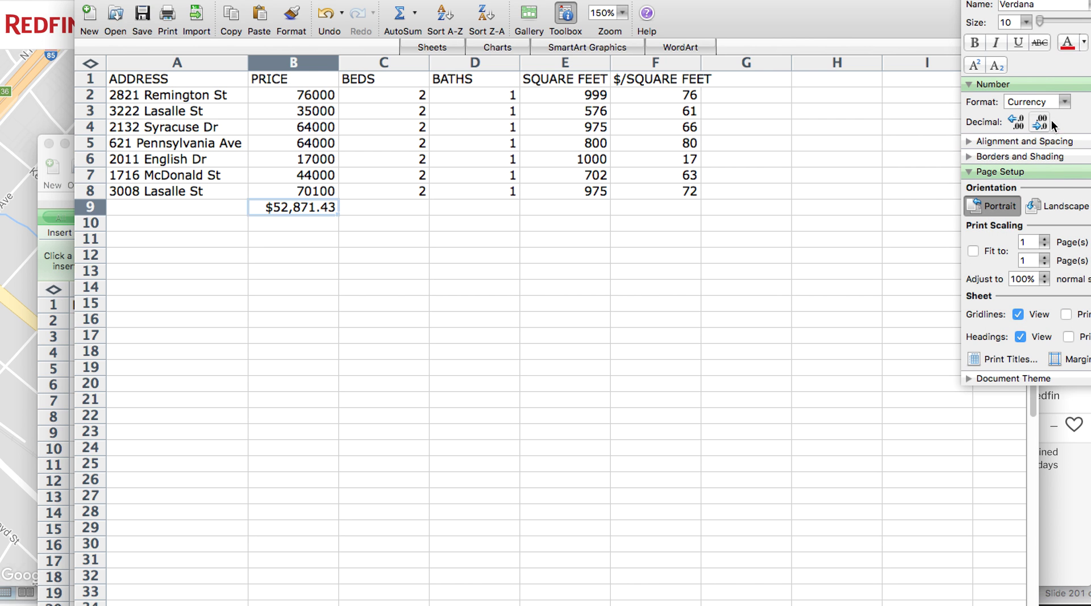
left_click(1041, 121)
left_click(1041, 121)
left_click(310, 257)
left_click(311, 207)
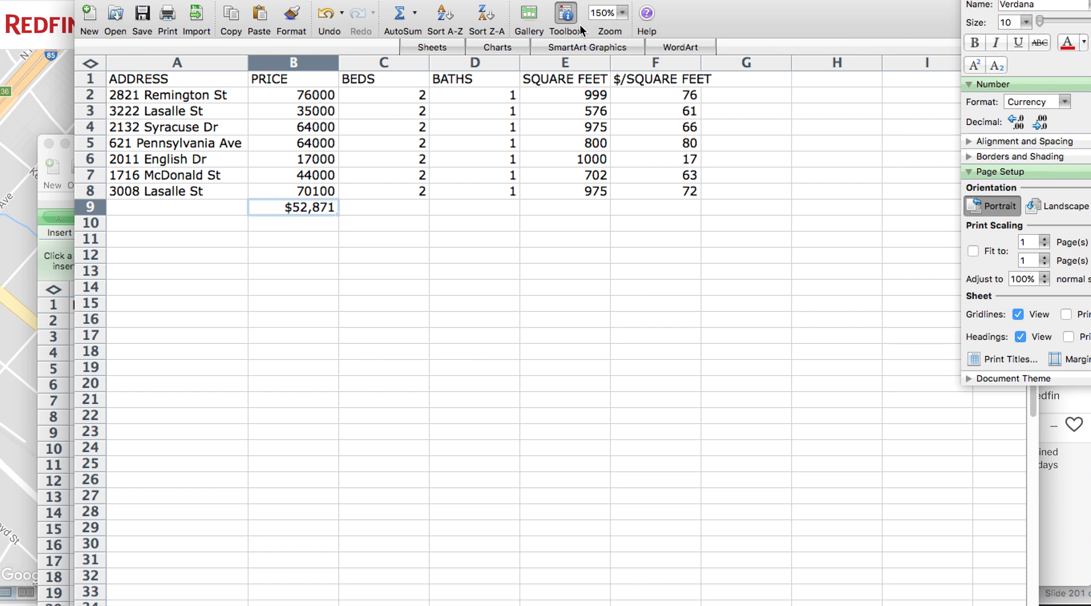
- Colour the B9 average red and copy it to E9 as a General number, 861
left_click(1068, 42)
left_click(445, 246)
left_click(304, 207)
key("Right")
key("Right")
key("Right")
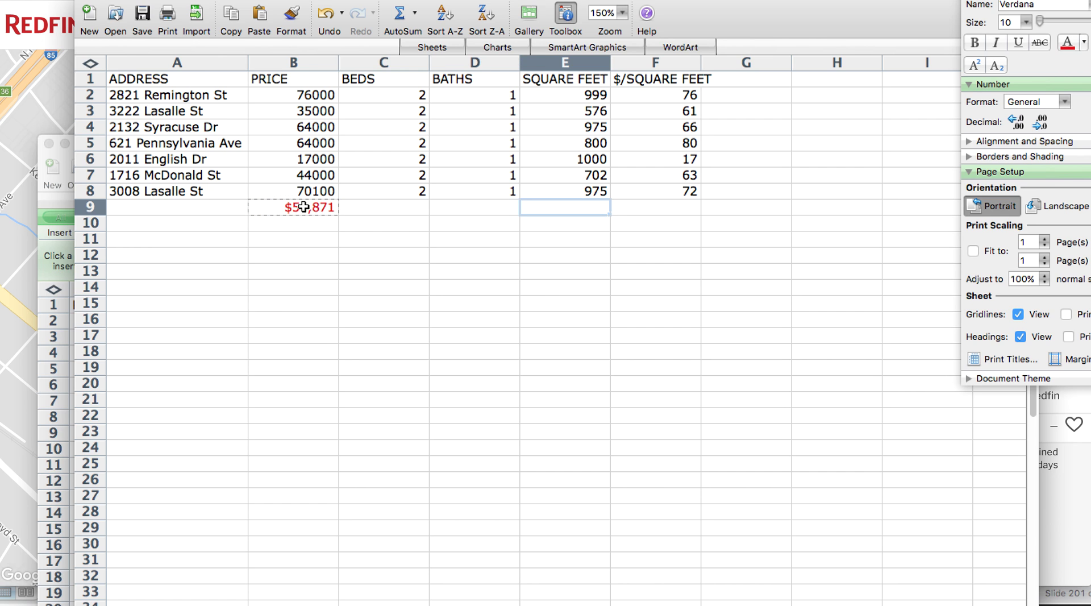
type("$861")
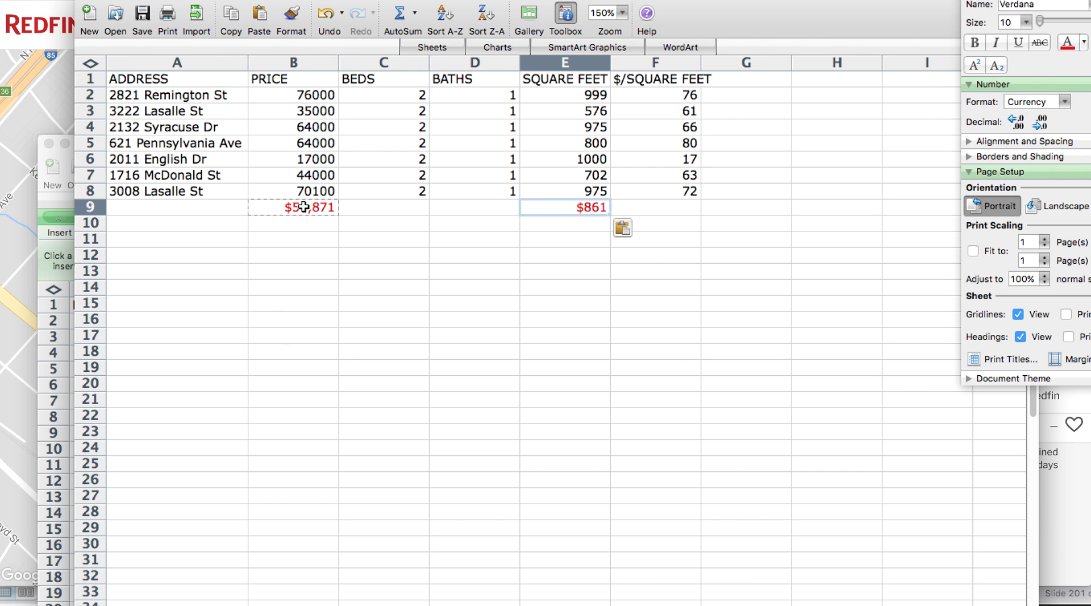
left_click(1021, 101)
left_click(1023, 118)
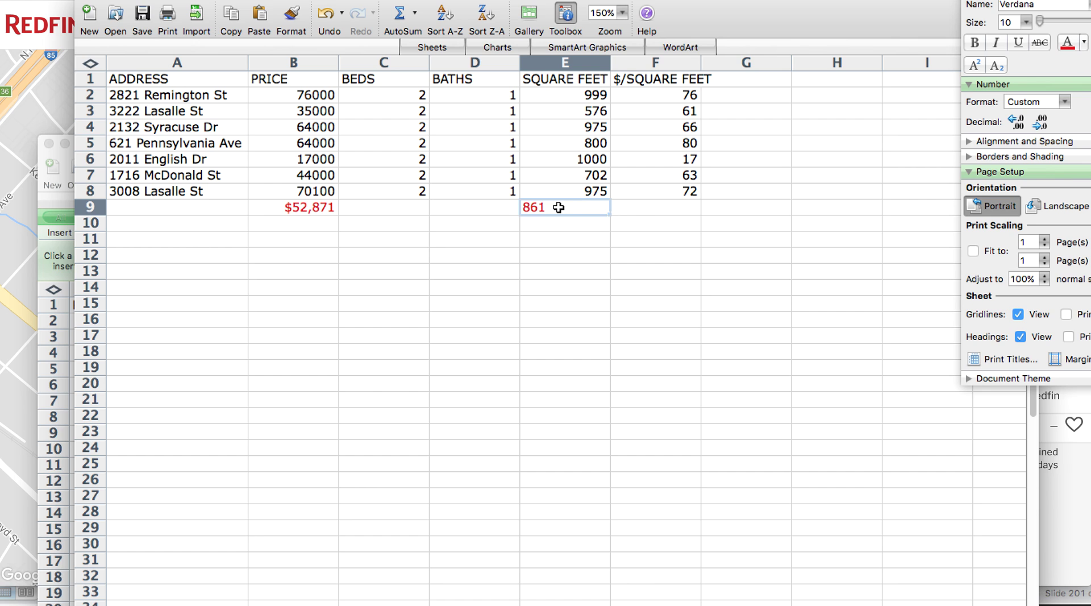
- Copy the average formula into F9 and round the $/sq ft average to 62
key("super+c")
left_click(634, 210)
key("super+v")
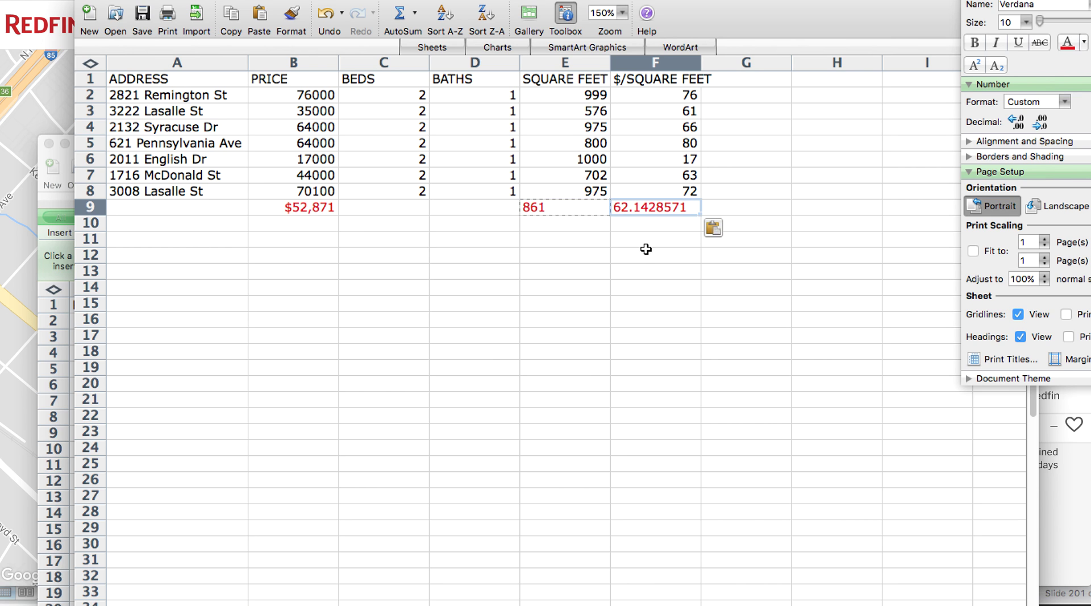
key("Escape")
left_click(1041, 121)
left_click(1042, 122)
left_click(1041, 121)
left_click(1041, 121)
left_click(1041, 122)
left_click(1042, 121)
left_click(1041, 122)
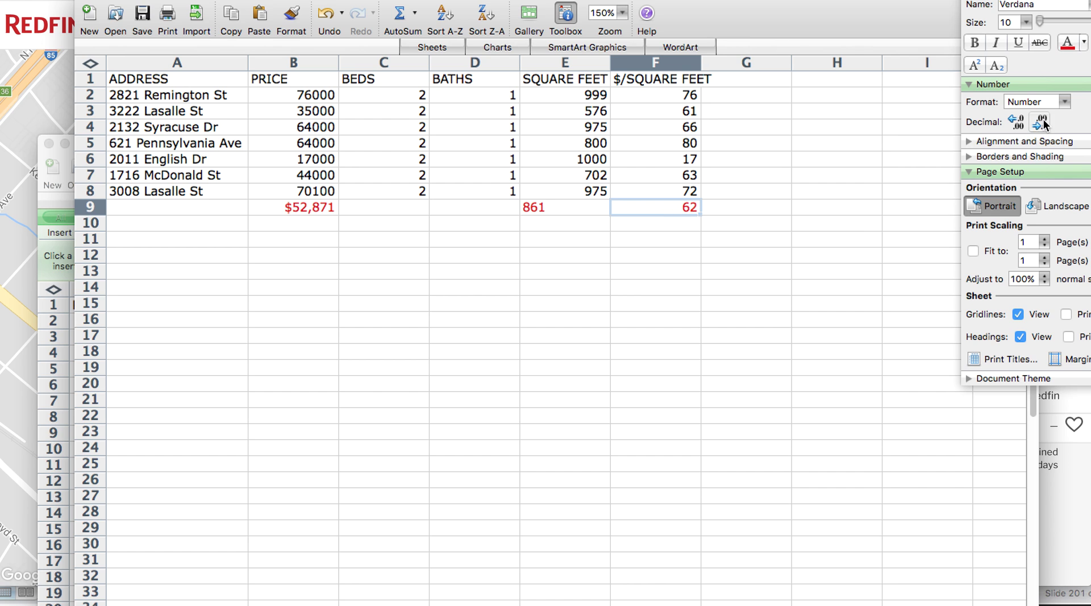
left_click(640, 275)
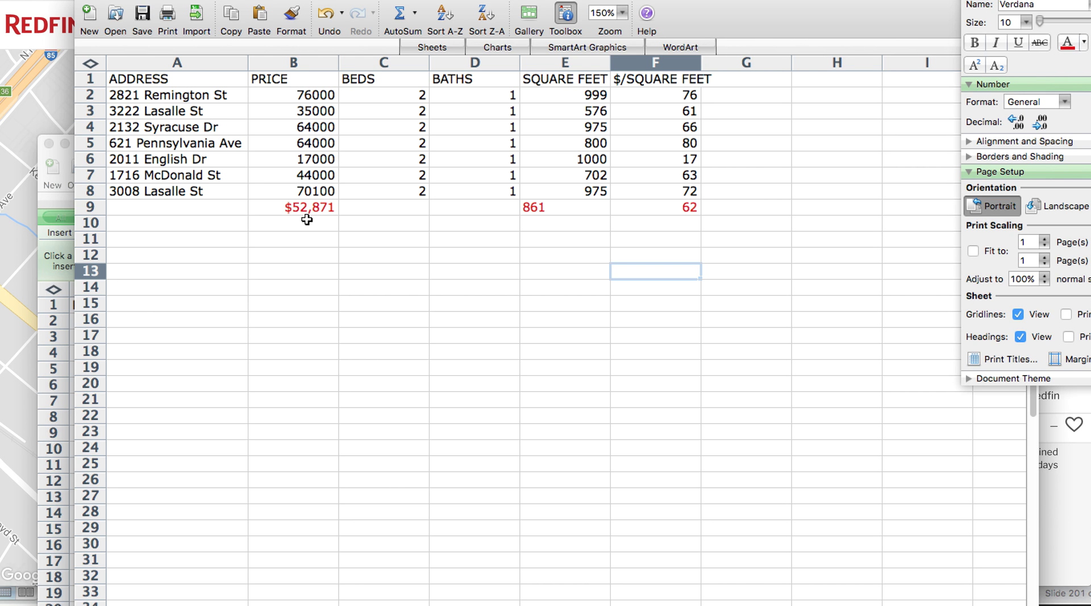
- Delete the 2011 English Dr outlier row ($17,000, 1000 sq ft, 17 $/sq ft)
left_click(589, 212)
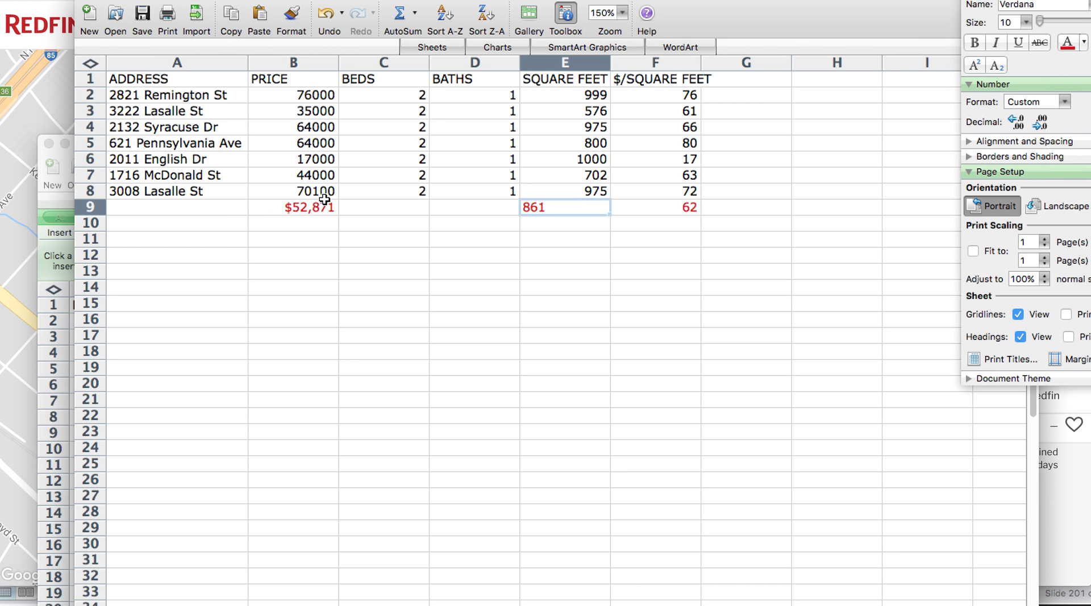
left_click(573, 164)
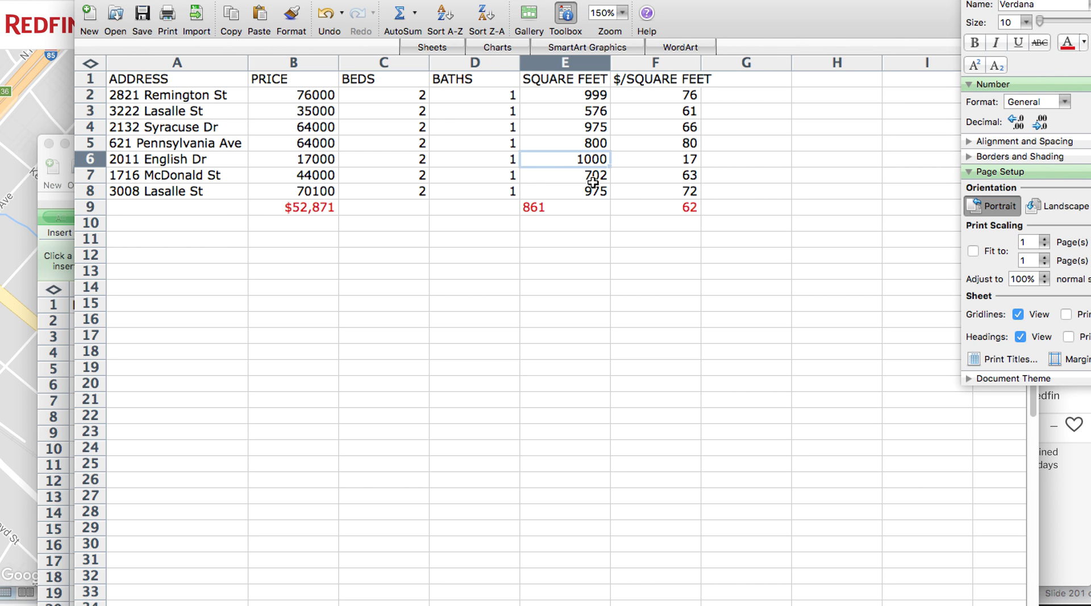
left_click(660, 159)
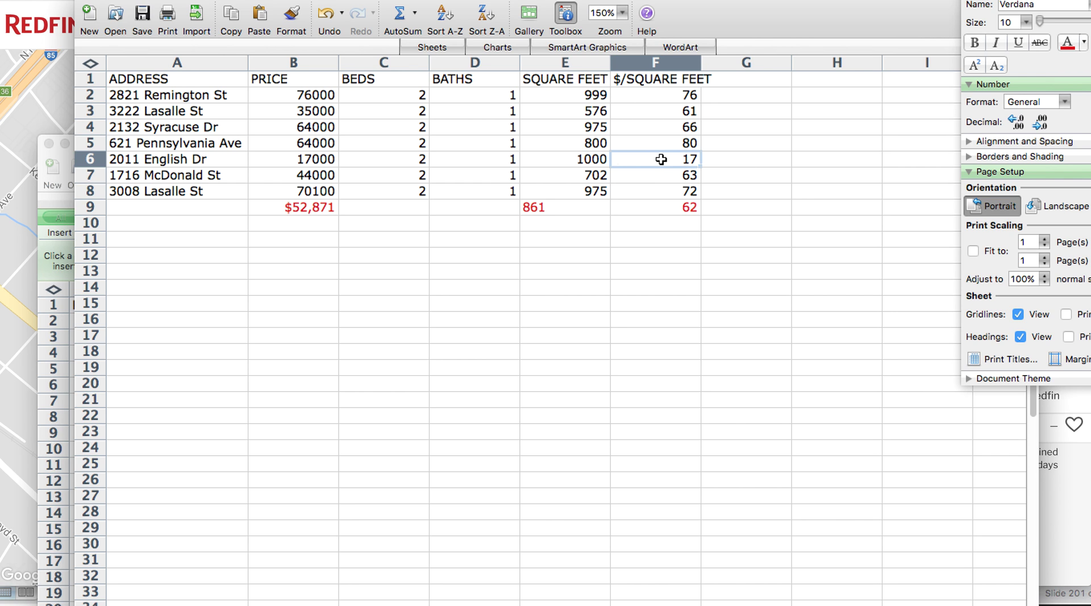
left_click(311, 161)
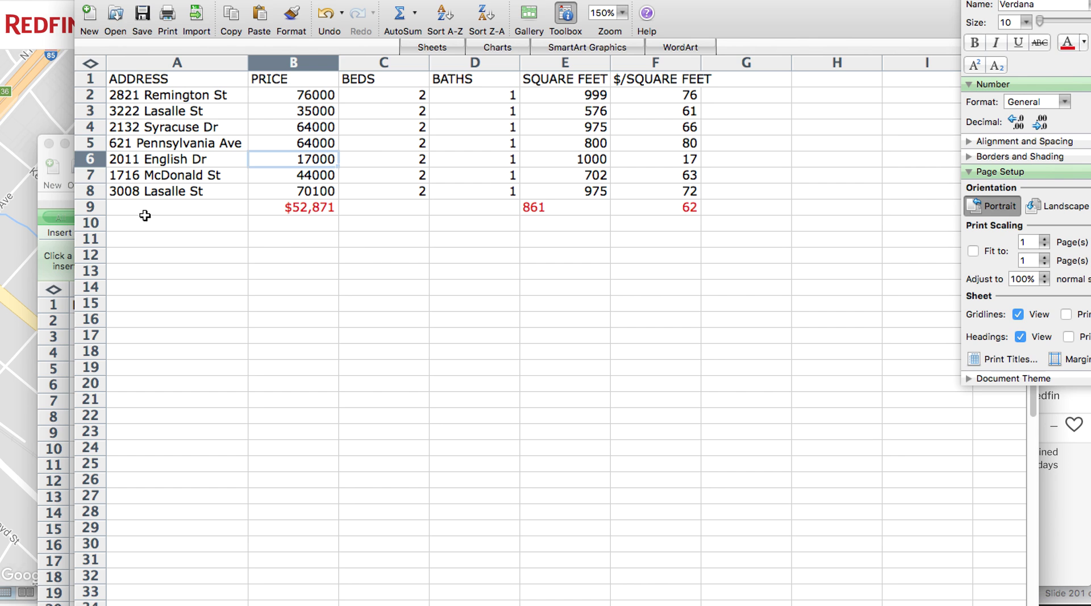
left_click(96, 160)
right_click(98, 158)
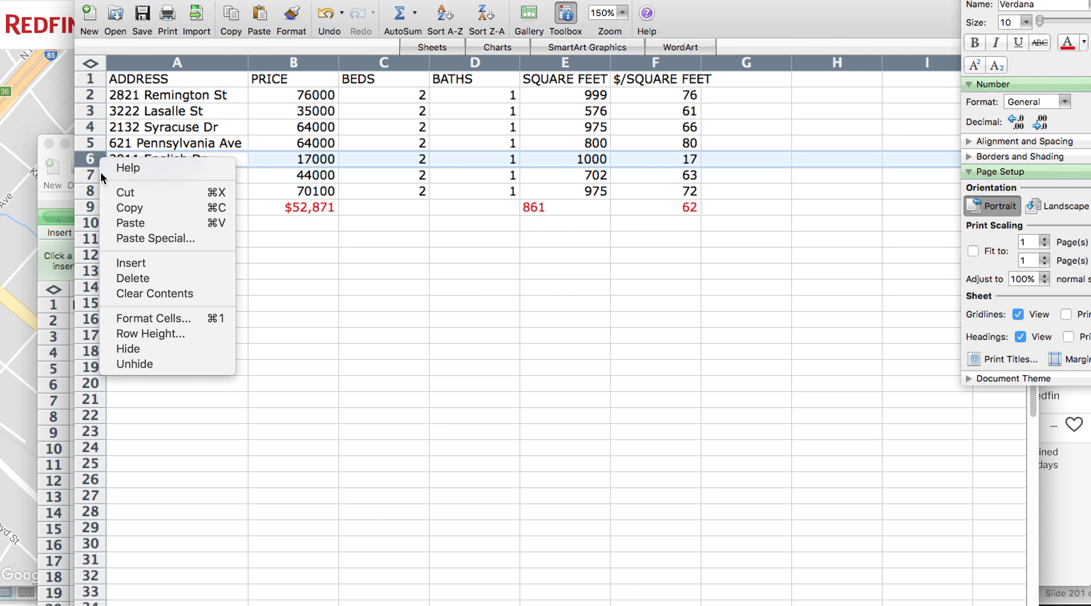
left_click(140, 278)
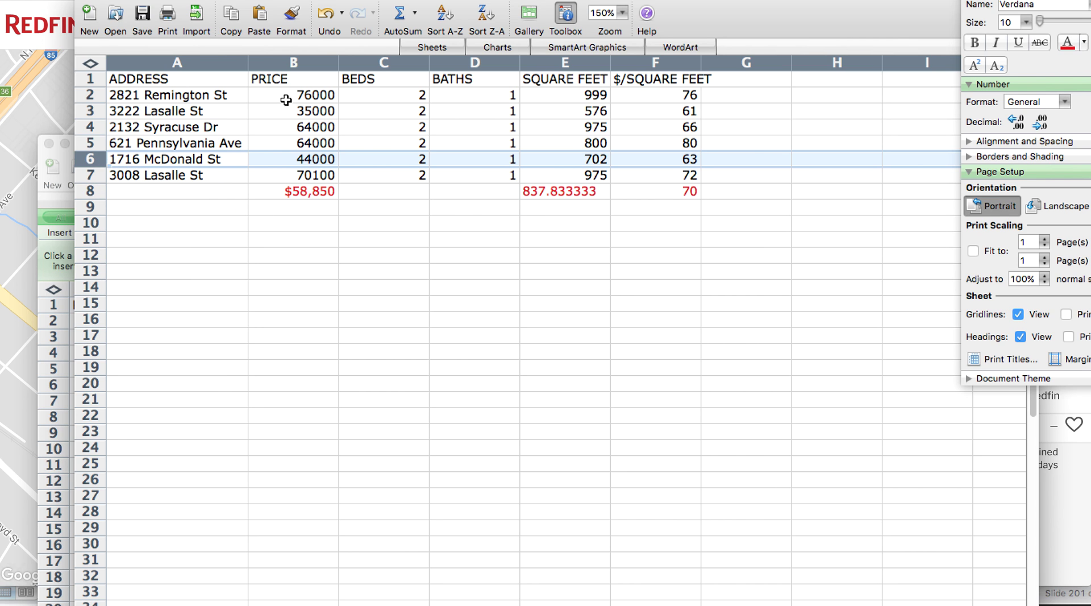
- Delete the 3222 Lasalle St row ($35,000, 576 sq ft) and review the updated averages
left_click(295, 112)
left_click(564, 115)
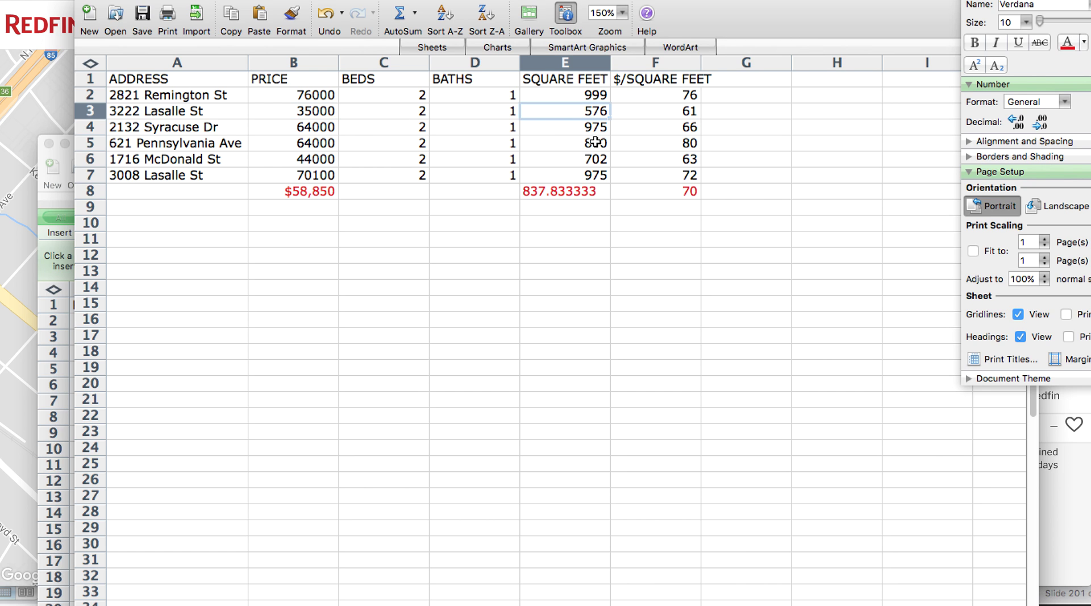
left_click(92, 111)
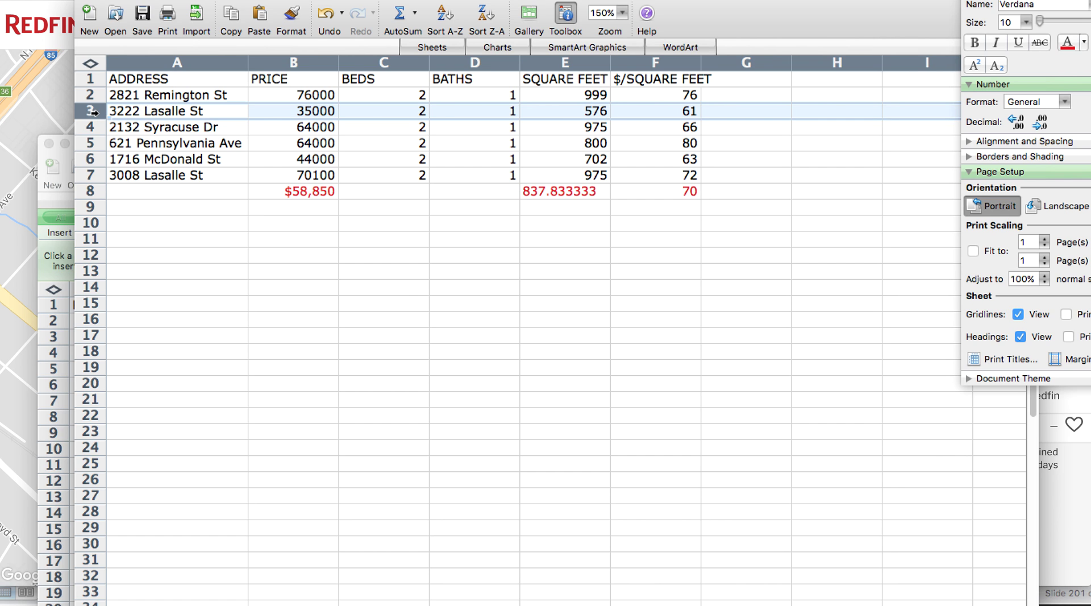
right_click(94, 112)
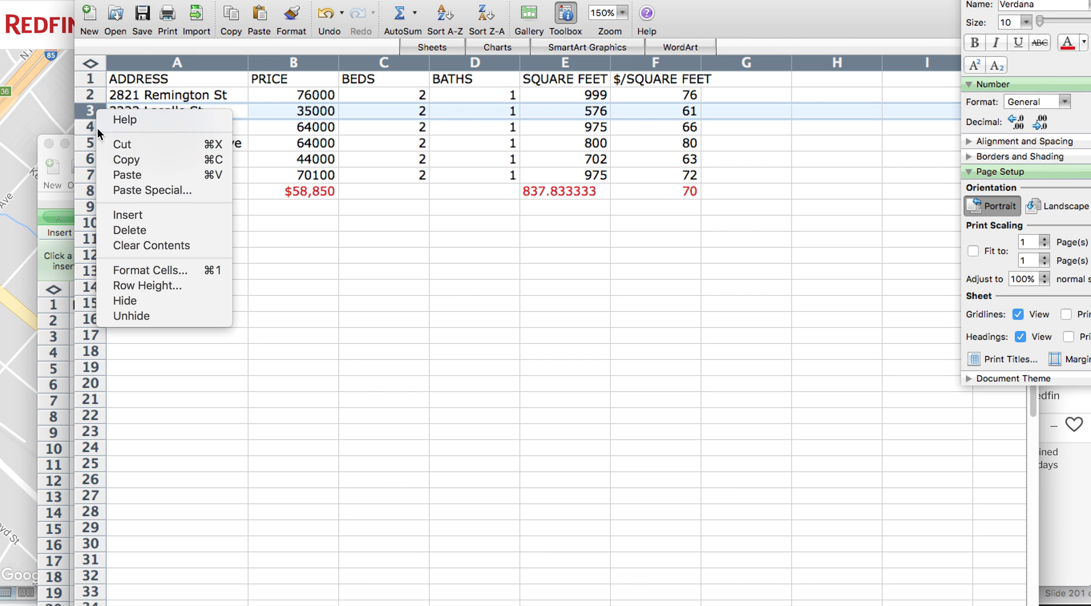
left_click(127, 230)
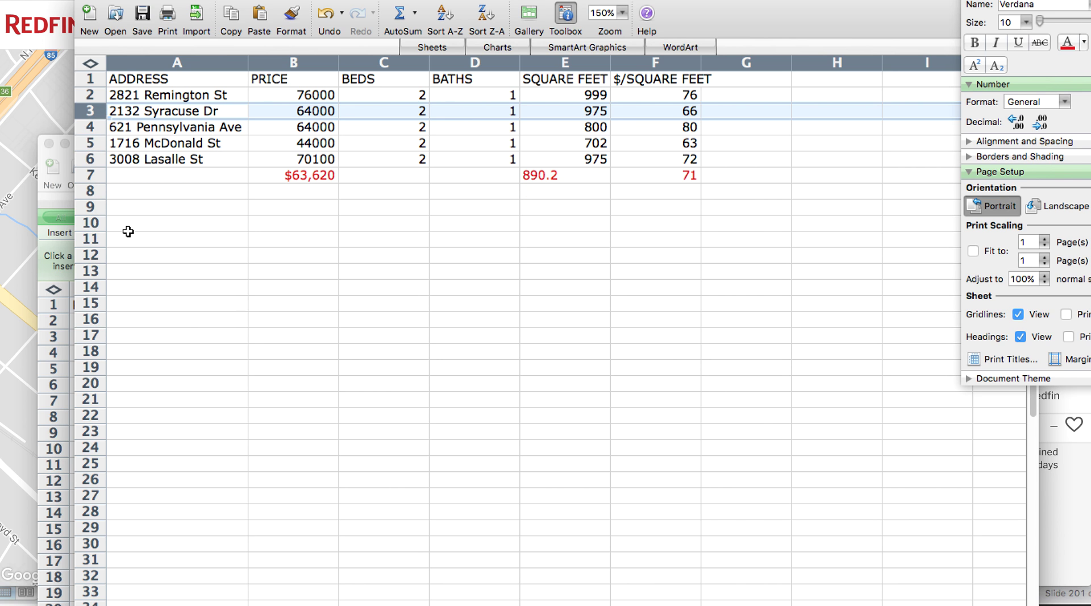
left_click_drag(353, 225, 432, 228)
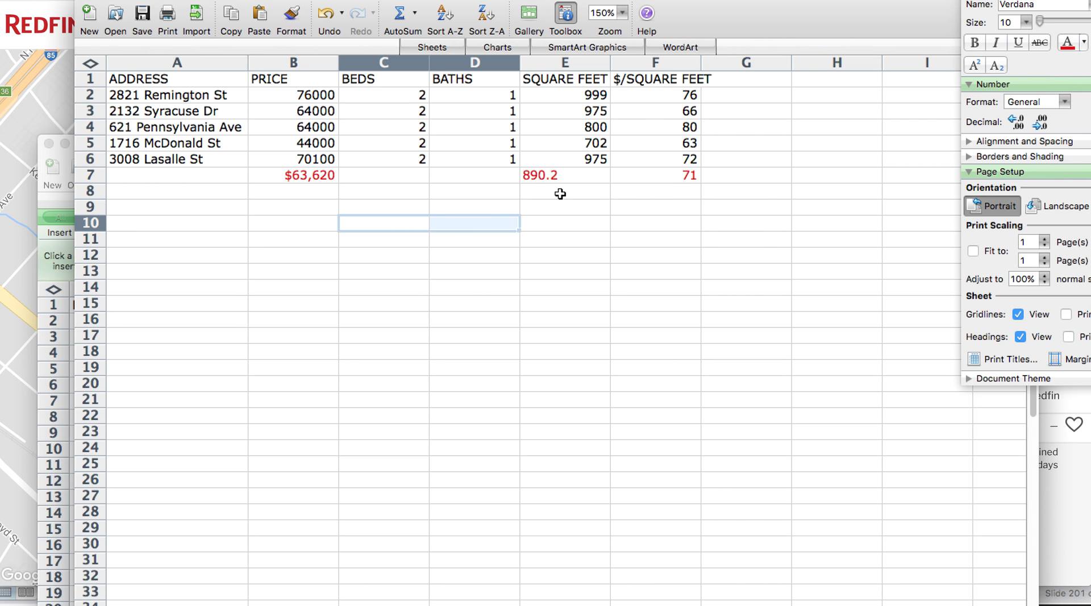
left_click(221, 96)
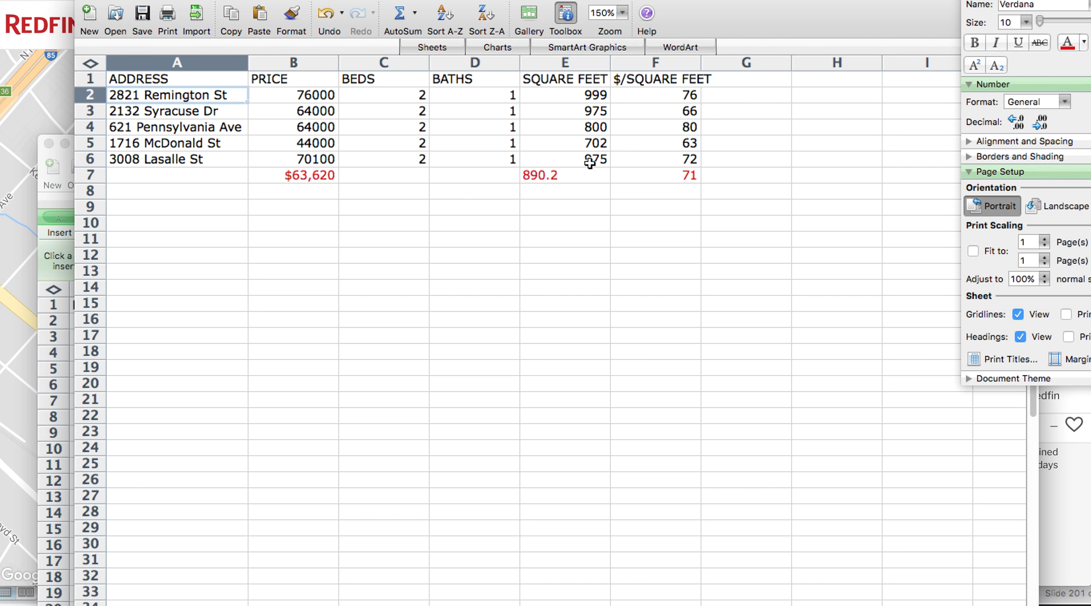
left_click(573, 147)
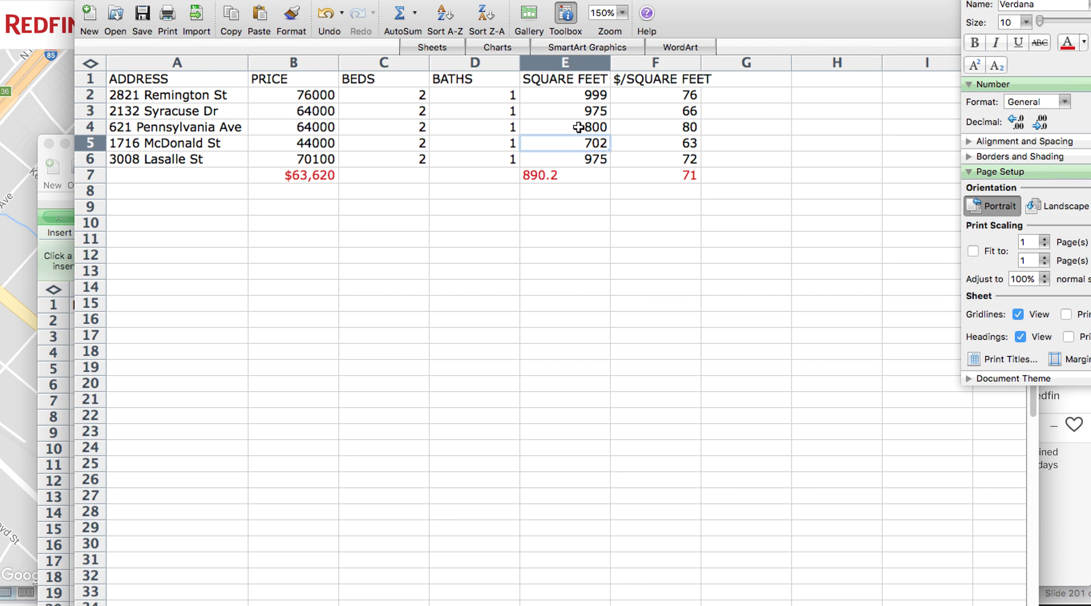
left_click(672, 177)
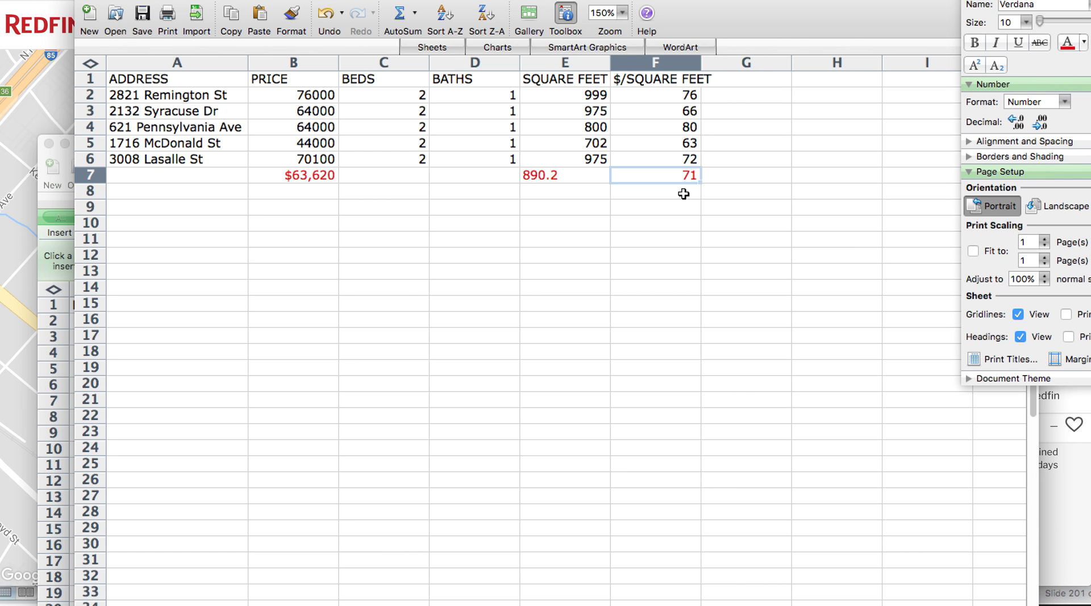
- View the 3112 Celia Ave Zillow listing: 2 beds, 1 bath, 720 sqft at $55,000
left_click(455, 210)
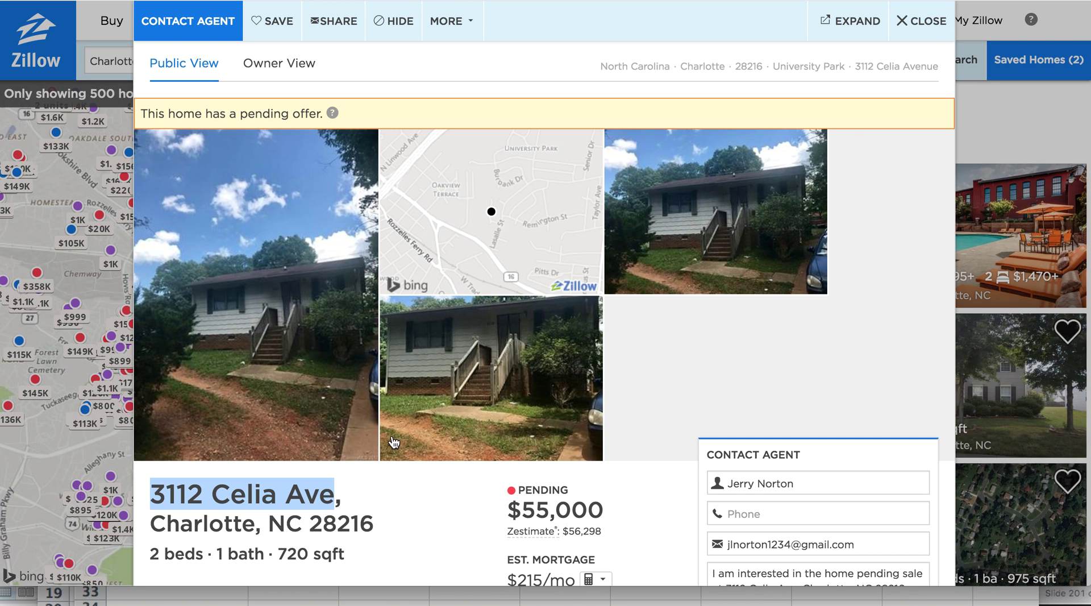
scroll(394, 443, "down", 2)
scroll(394, 443, "down", 1)
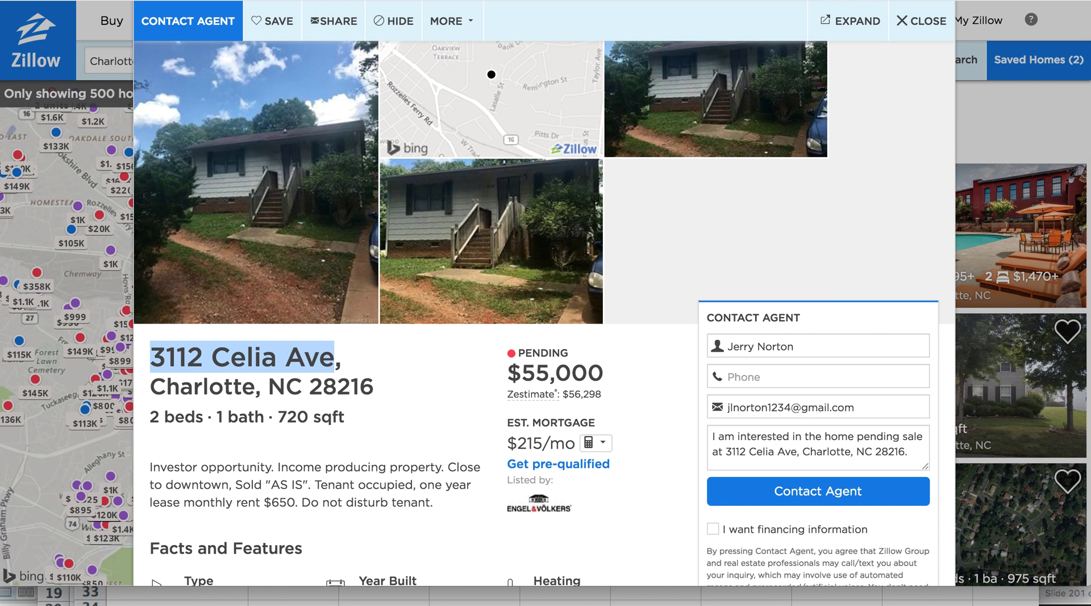
- Enter 720 in D9 and the ARV formula =D9*F7 in E9
left_click(662, 594)
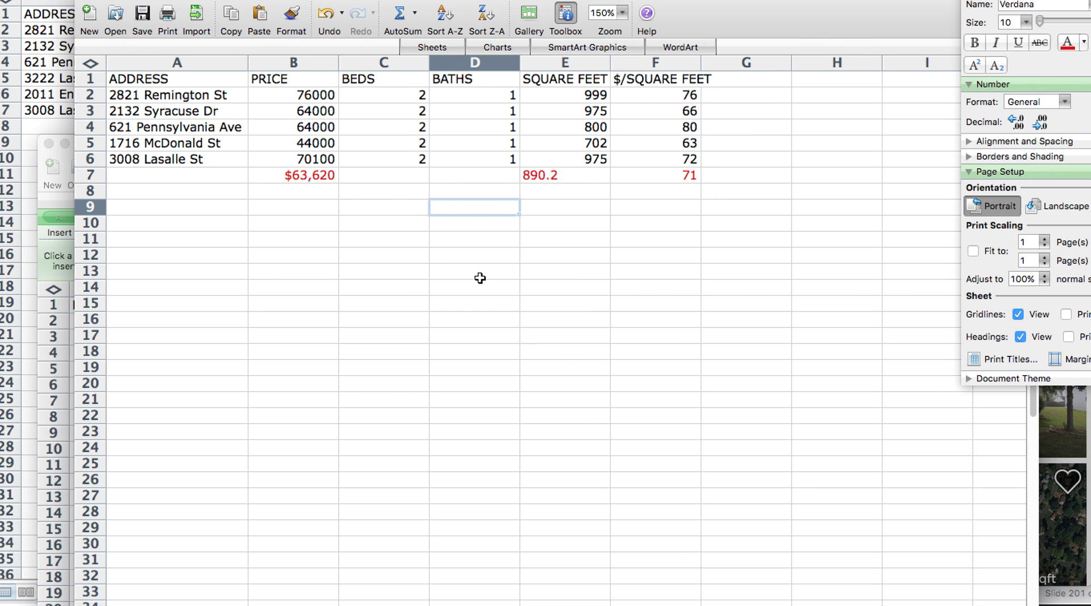
type("720")
key("Tab")
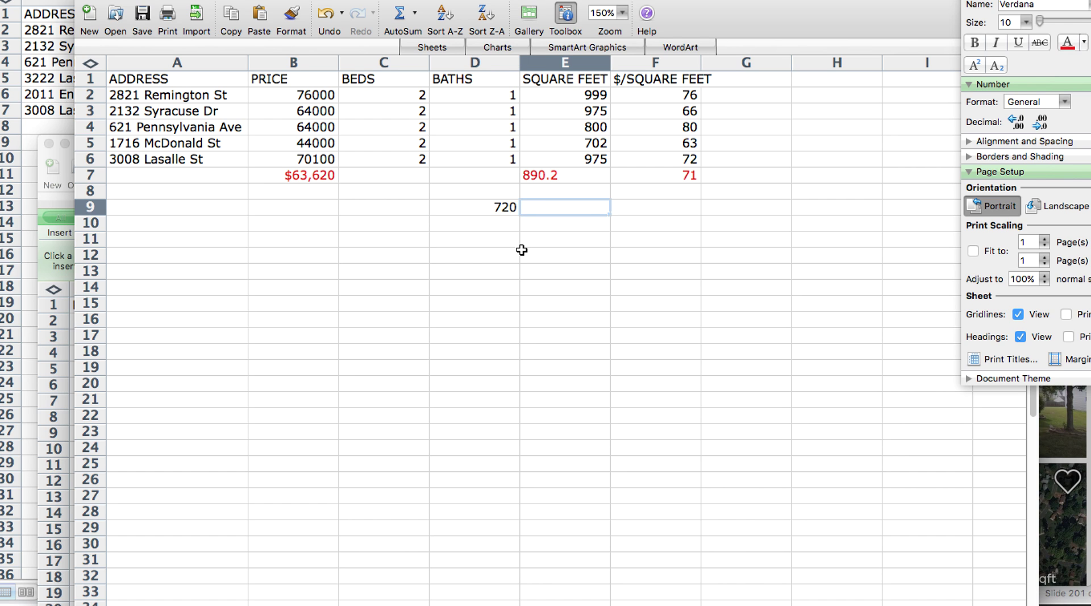
type("=")
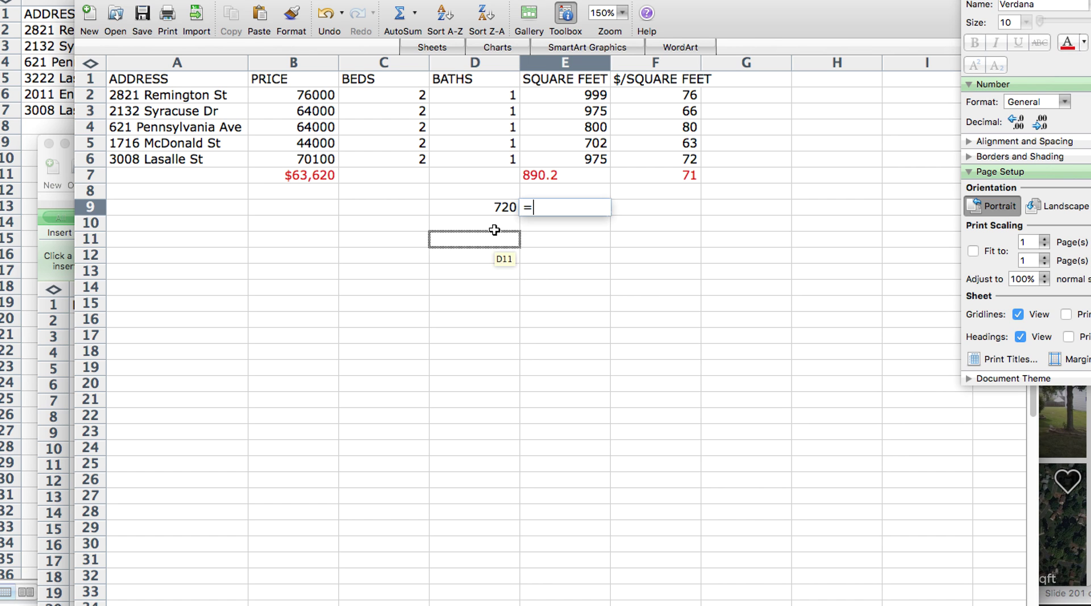
left_click(494, 208)
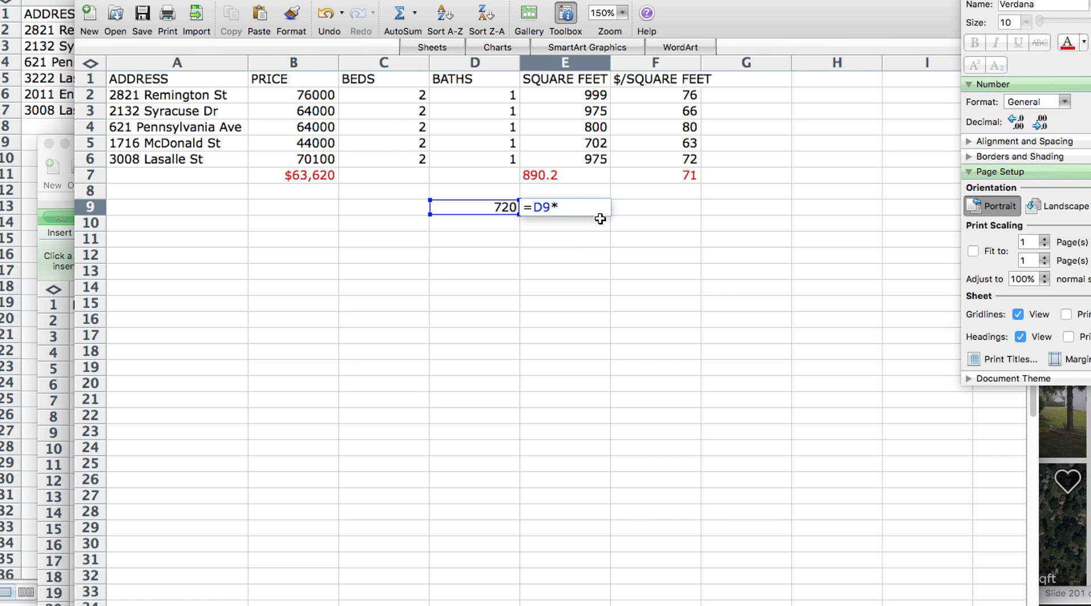
left_click(671, 178)
key("Return")
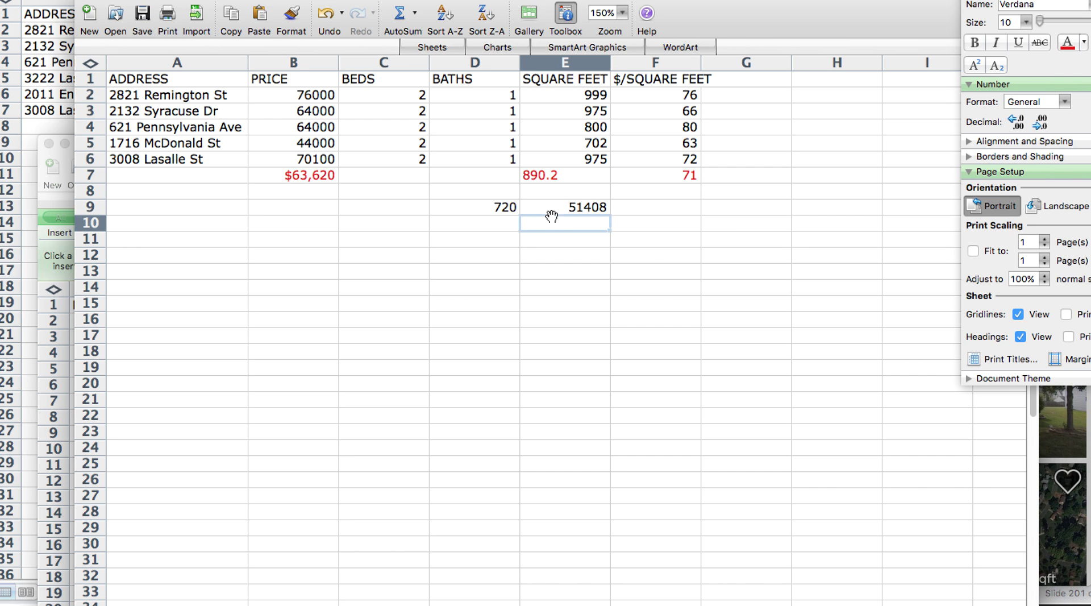
- Verify the 51408 ARV against the 720 sq ft and 71 $/sq ft average
left_click(566, 208)
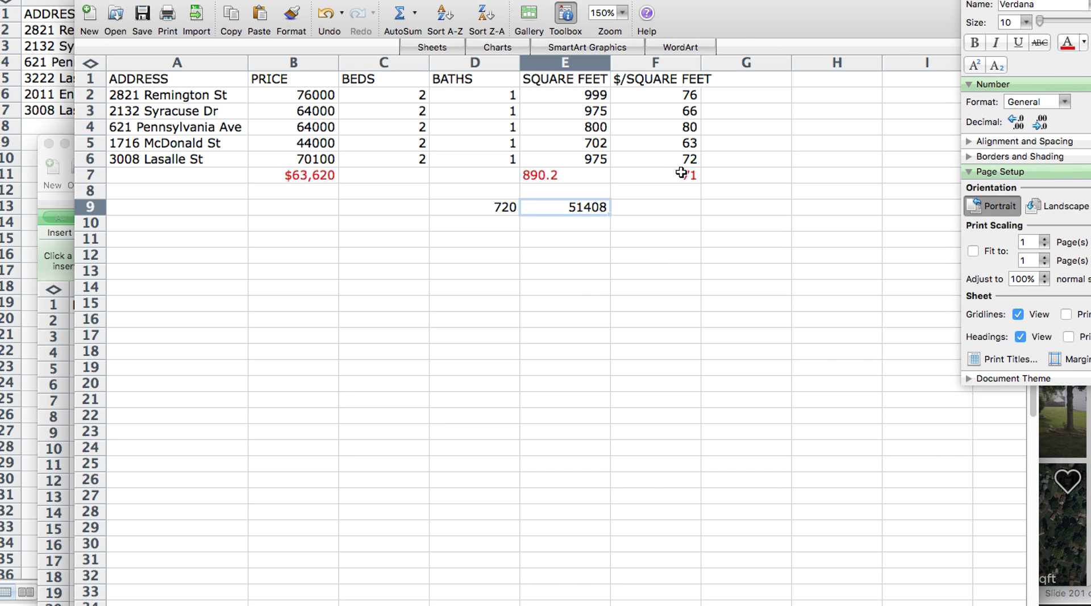
left_click(498, 209)
left_click(581, 210)
left_click(693, 175)
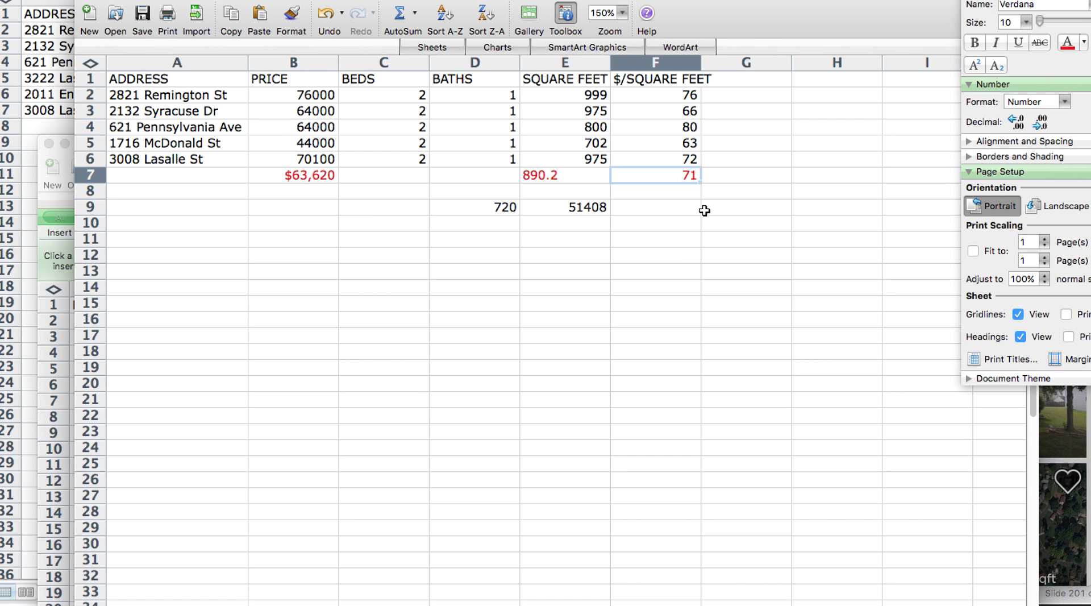
left_click(502, 211)
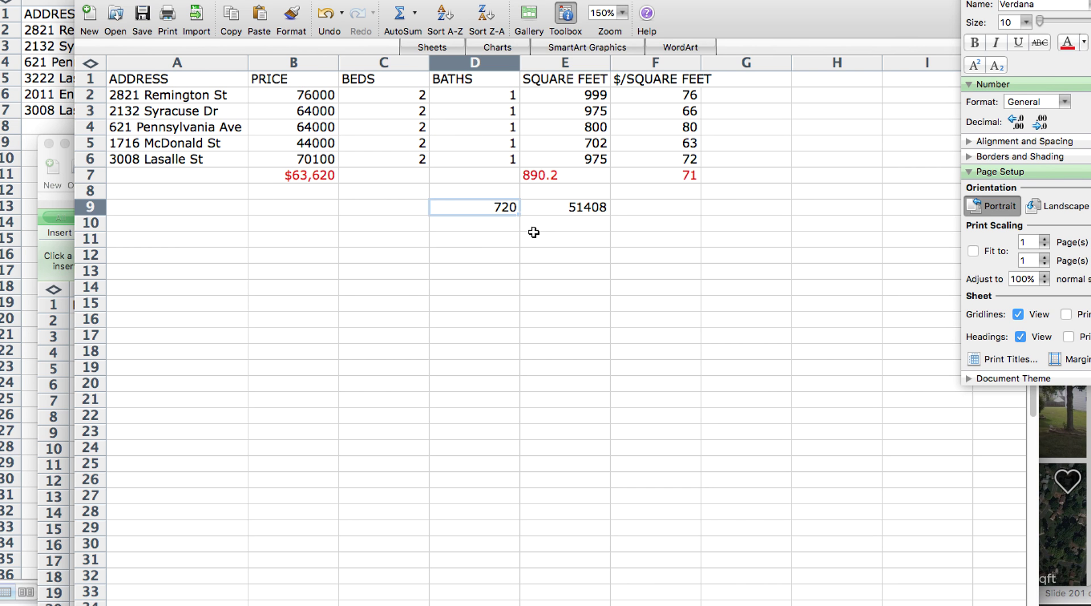
left_click(594, 208)
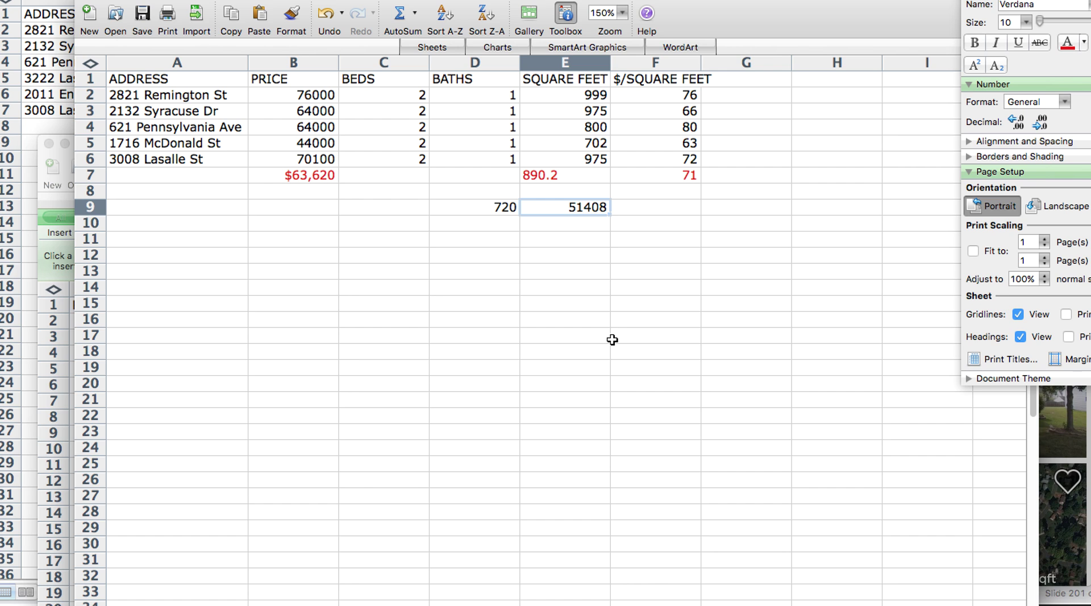
- Enter 0.65 in F9 and 30000 in G9 beside the 51408 ARV
left_click(593, 230)
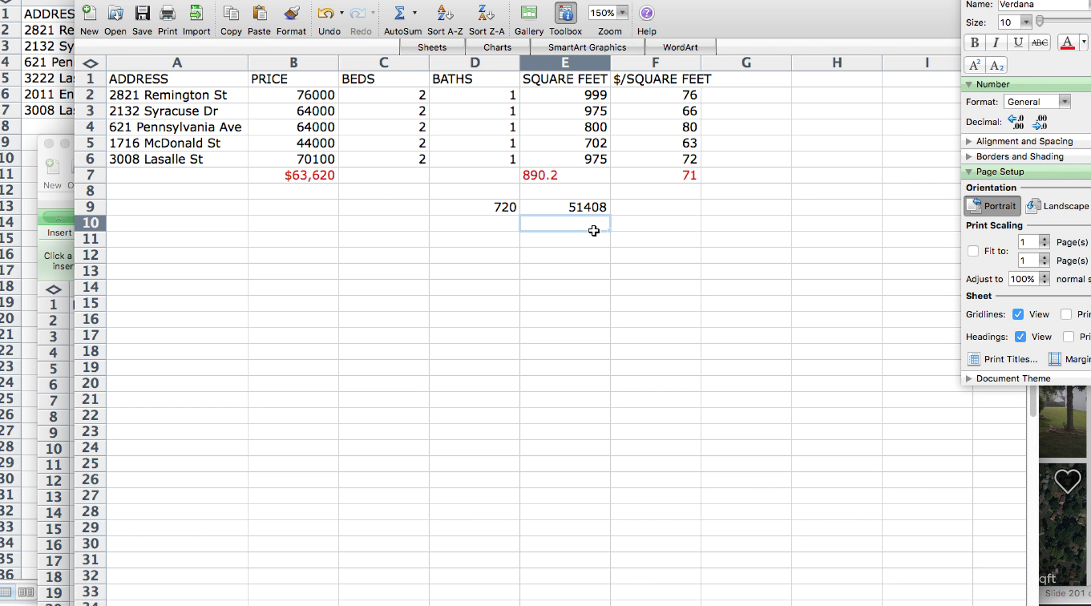
left_click(592, 207)
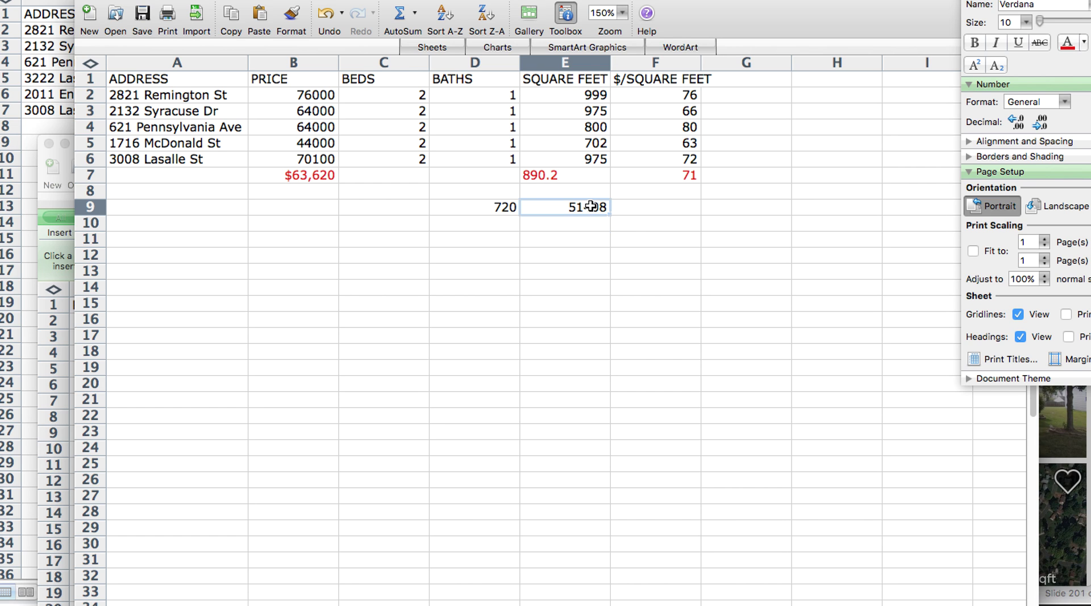
left_click(652, 213)
type(".65")
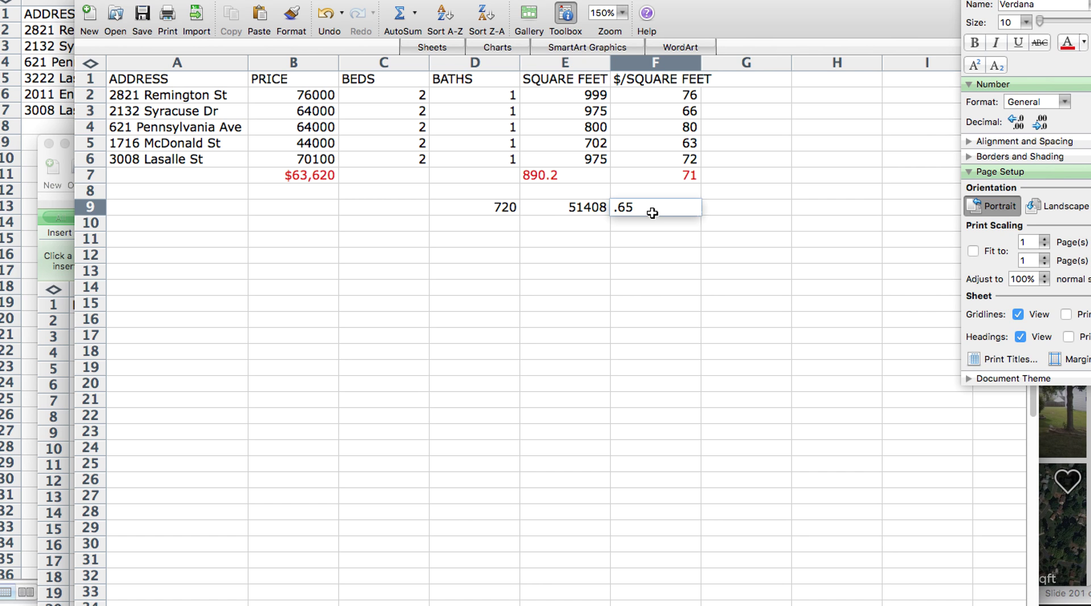
key("Tab")
type("3000")
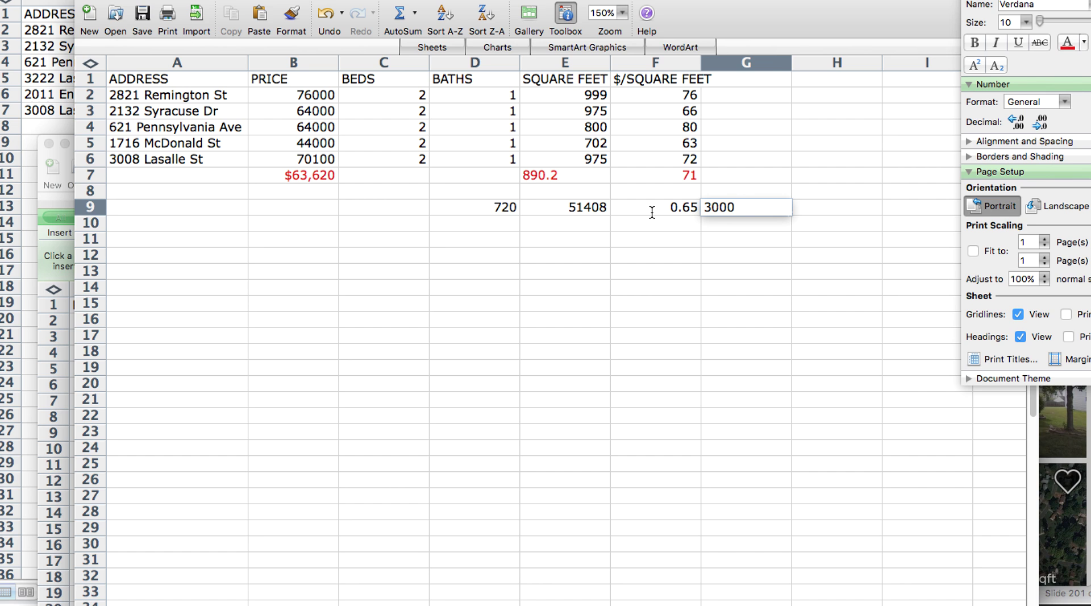
type("0")
key("Tab")
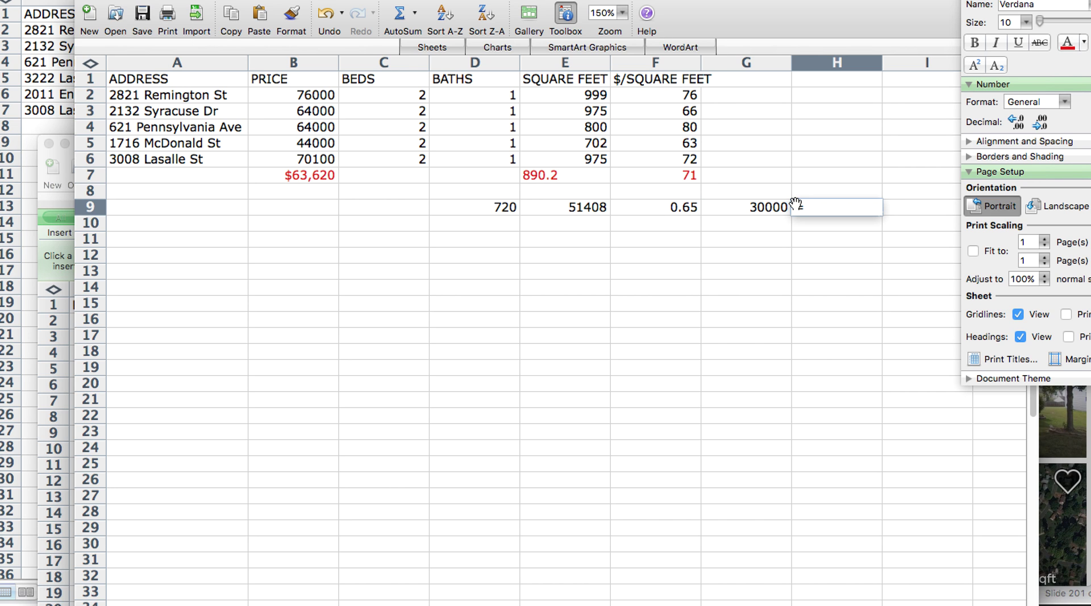
- Enter =(E9*F9)-G9 in H9 to get the 3415.2 maximum buy price
type("=")
left_click(557, 208)
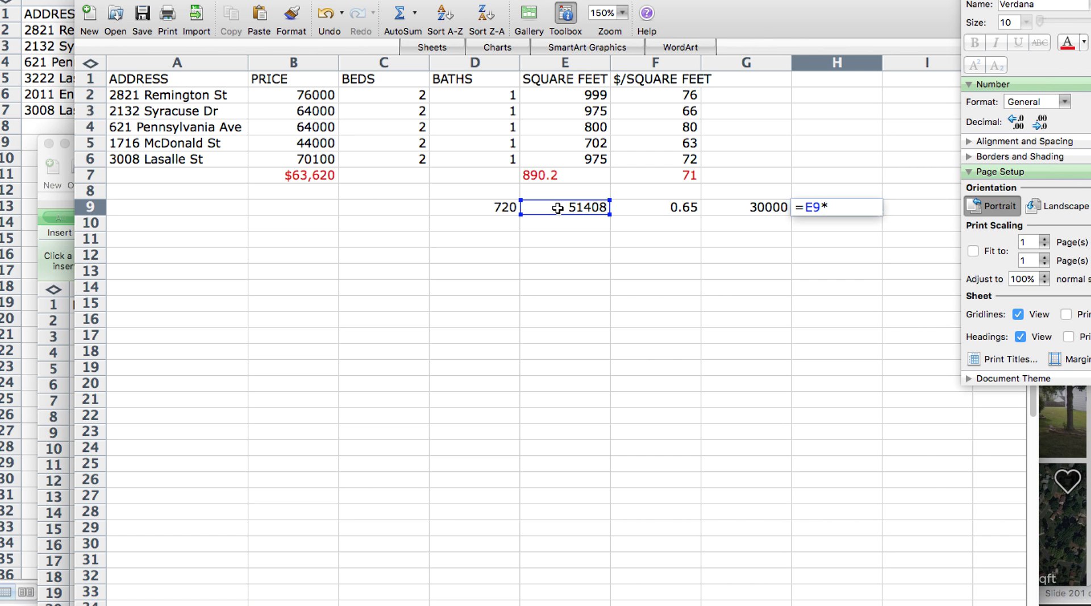
type("*")
left_click(653, 201)
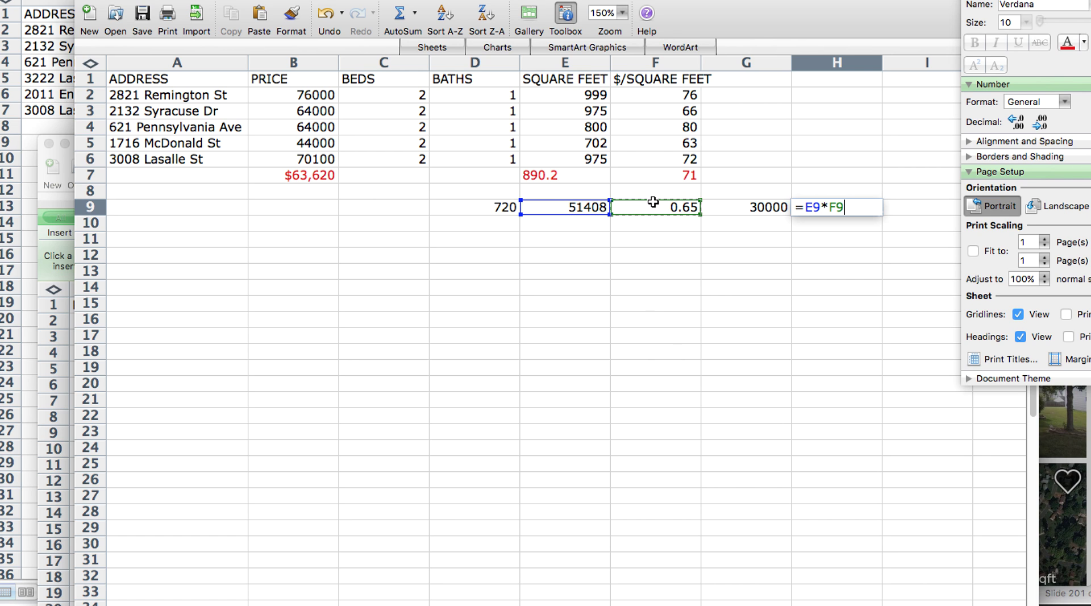
type(")")
left_click(802, 207)
type("((")
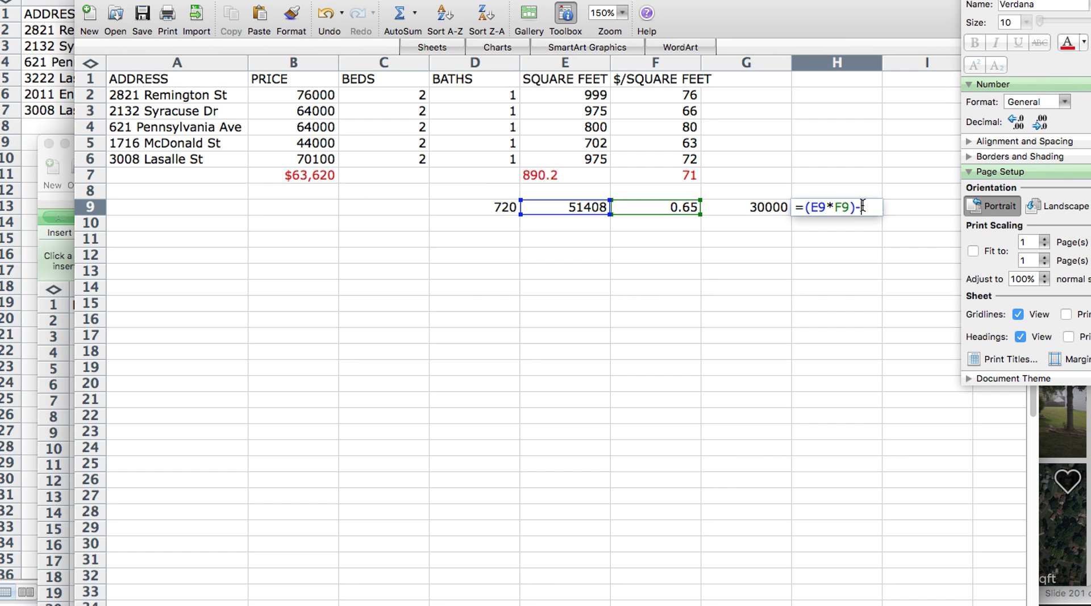
left_click(741, 211)
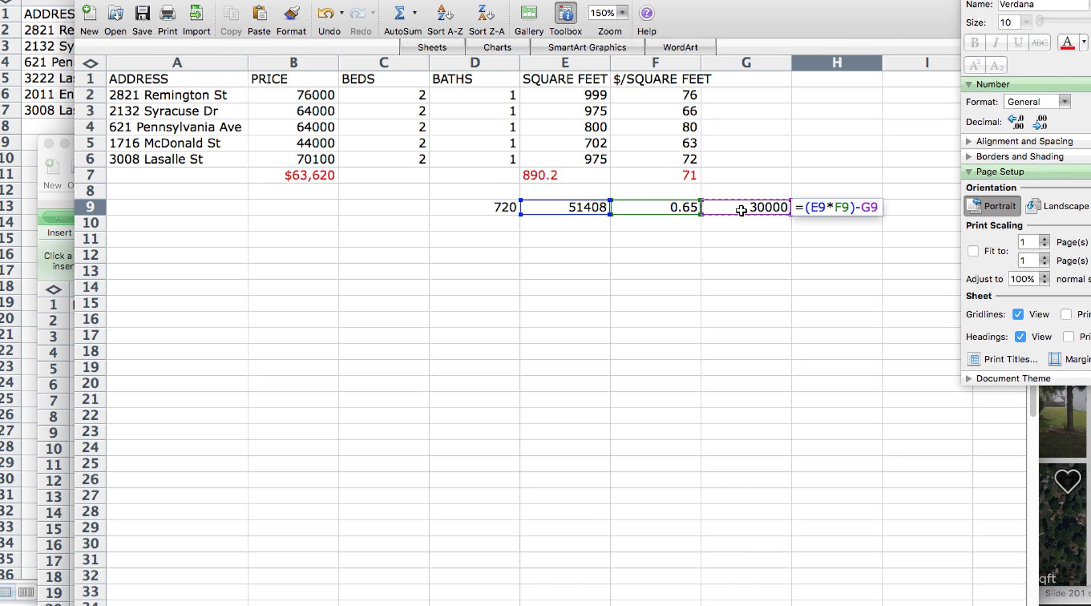
key("Return")
left_click(818, 208)
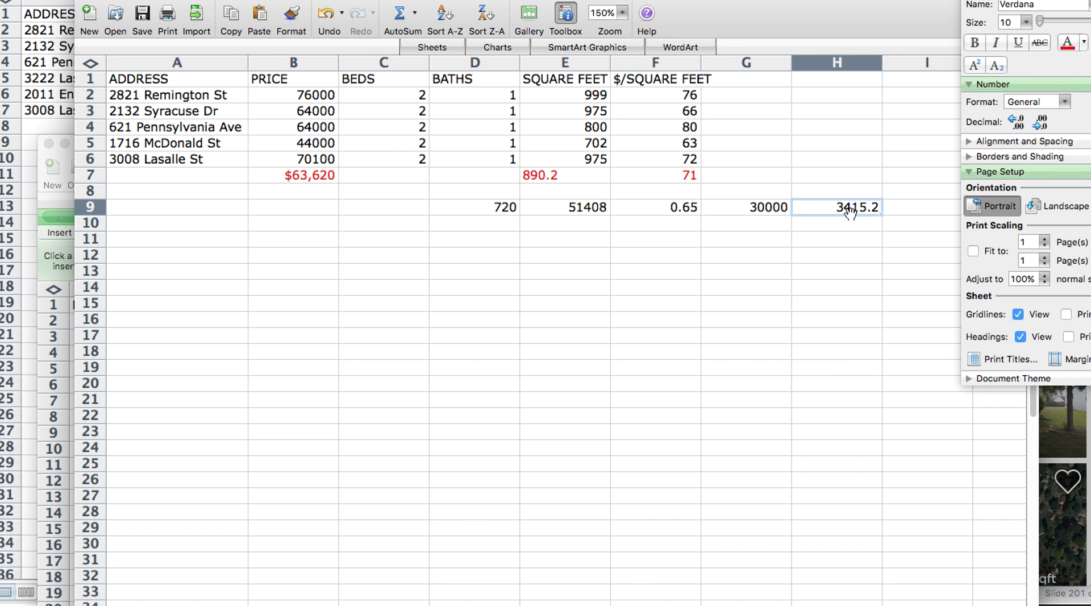
left_click(843, 224)
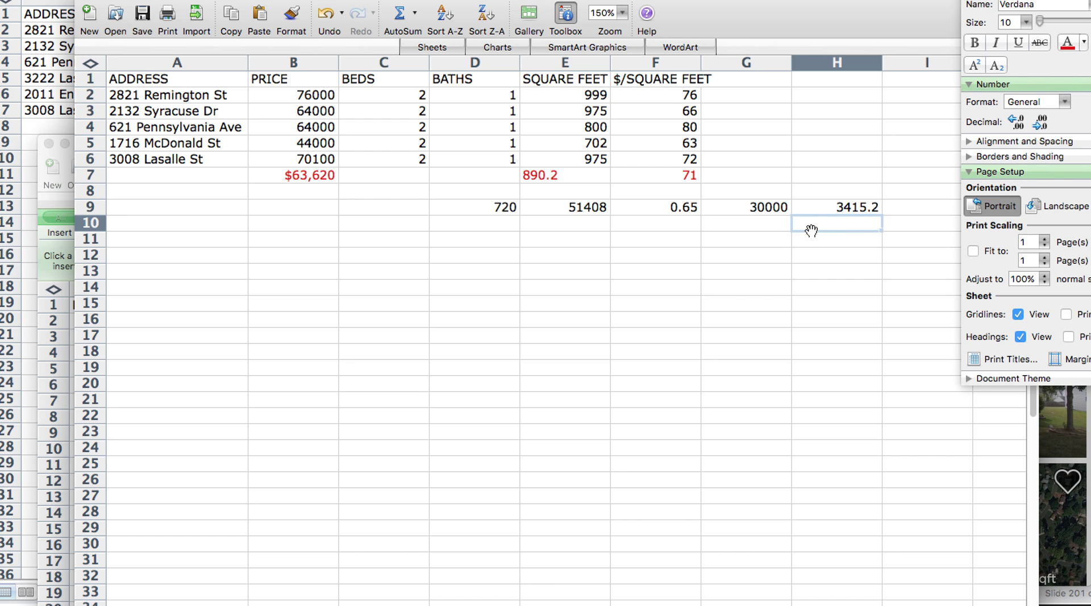
left_click(575, 209)
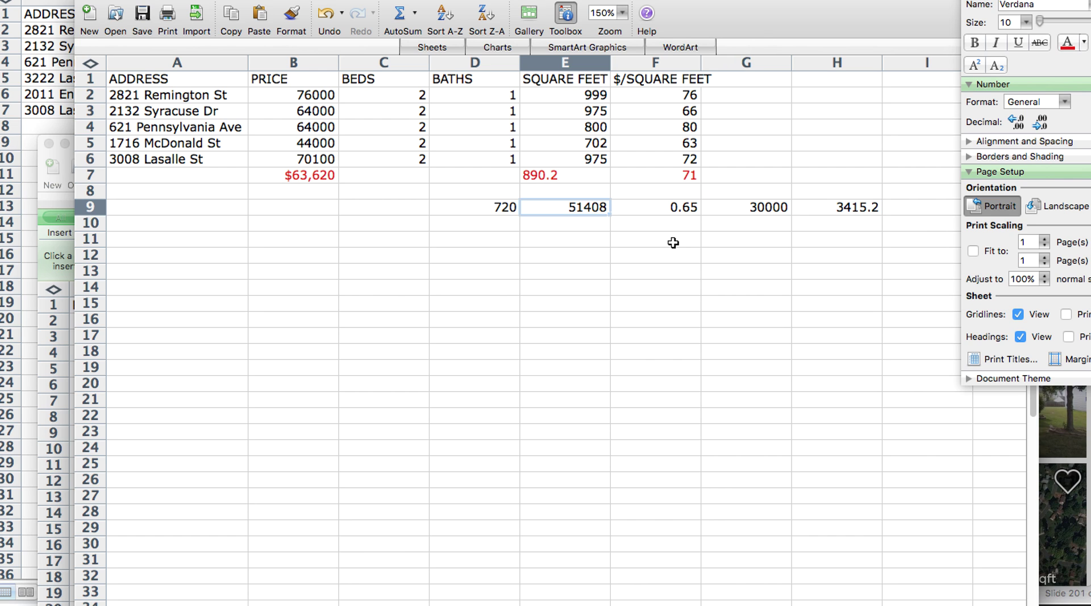
left_click(852, 207)
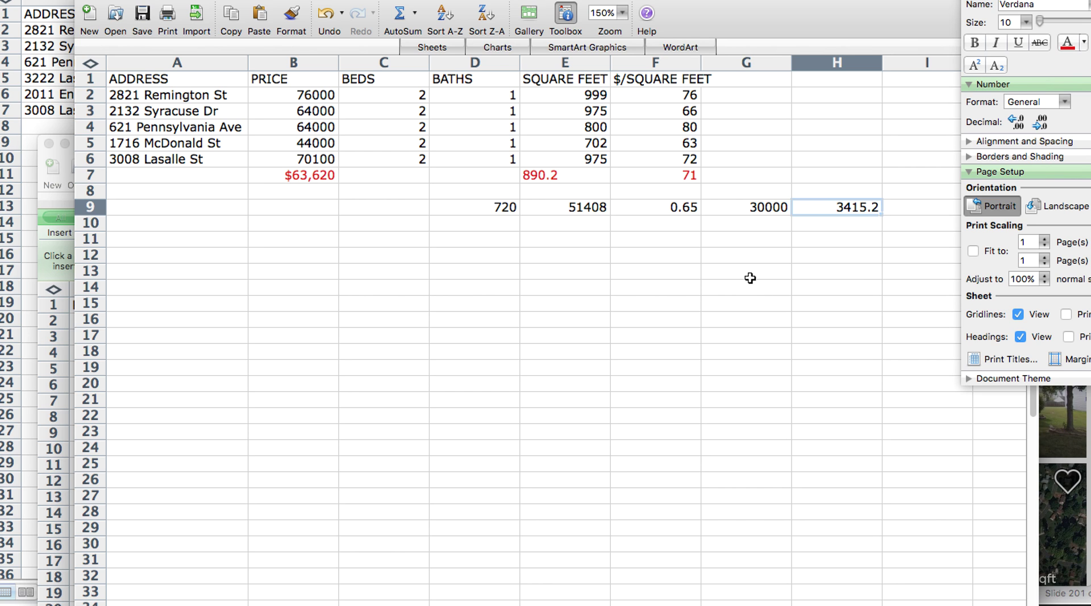
left_click(730, 272)
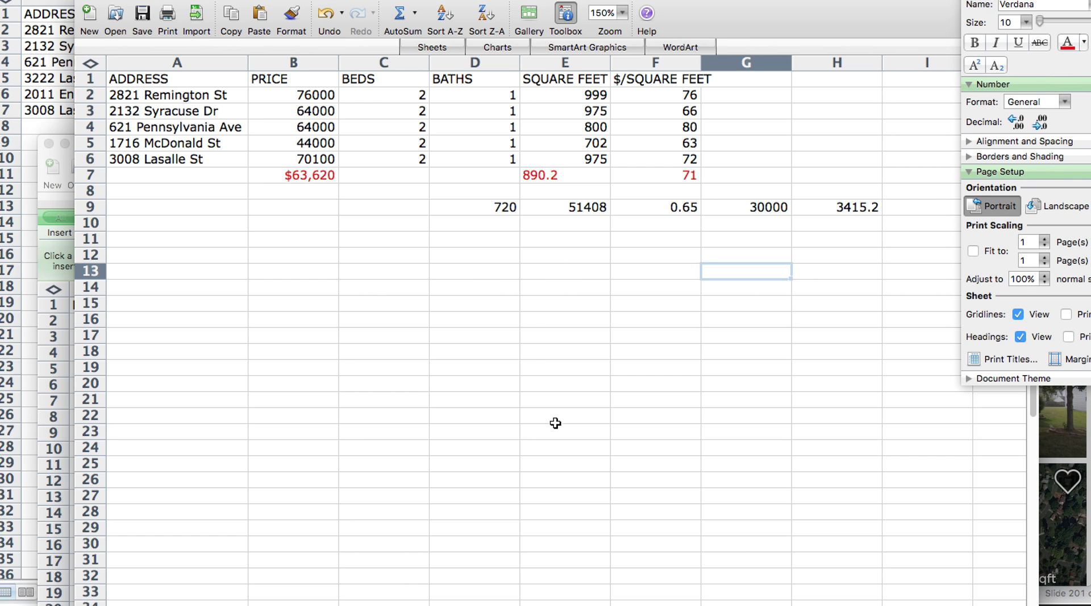
left_click(562, 206)
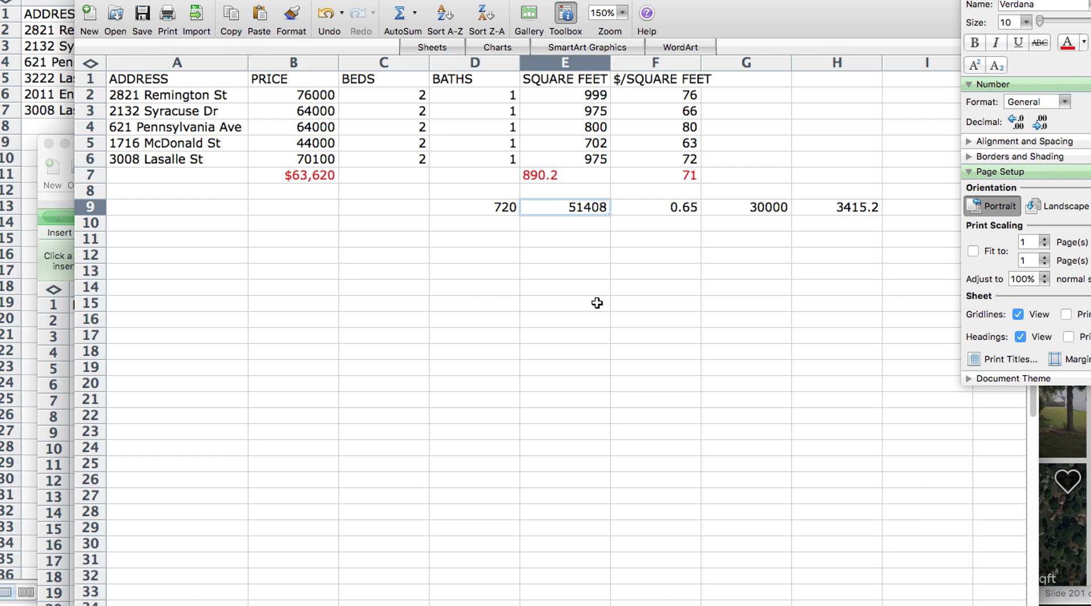
- Zoom the Redfin map out and inspect the 163K, 120K and 107K sales
mouse_move(209, 592)
left_click(103, 594)
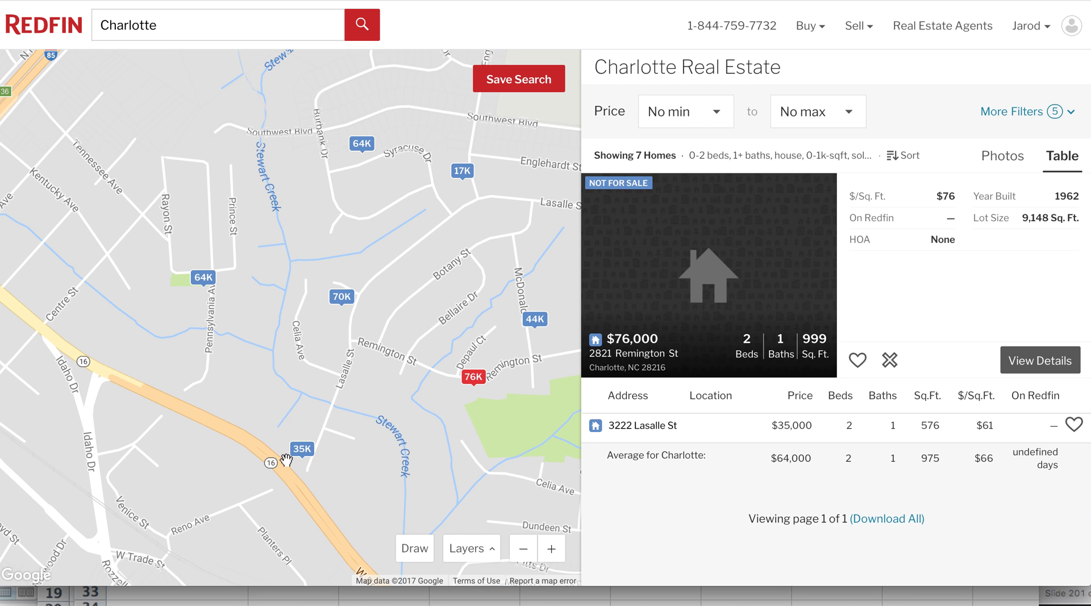
left_click(523, 548)
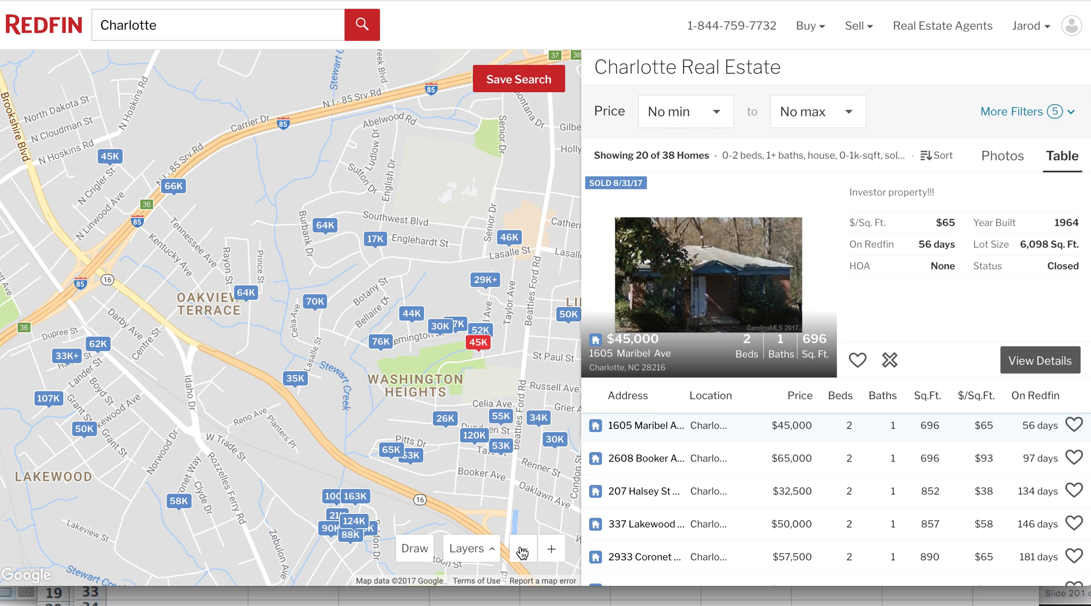
left_click(358, 497)
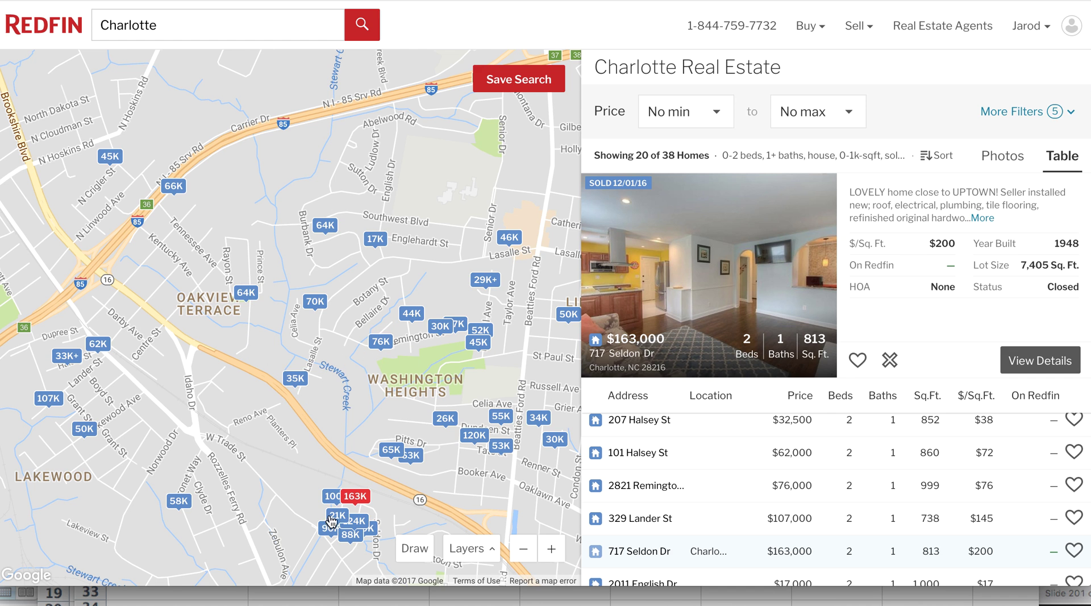
left_click(482, 440)
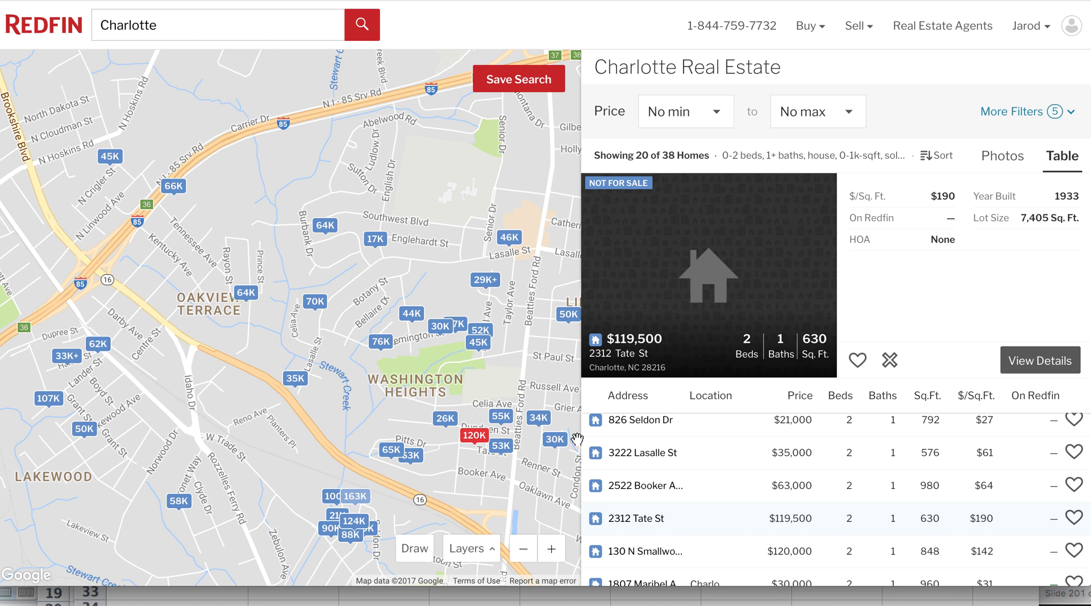
left_click(51, 403)
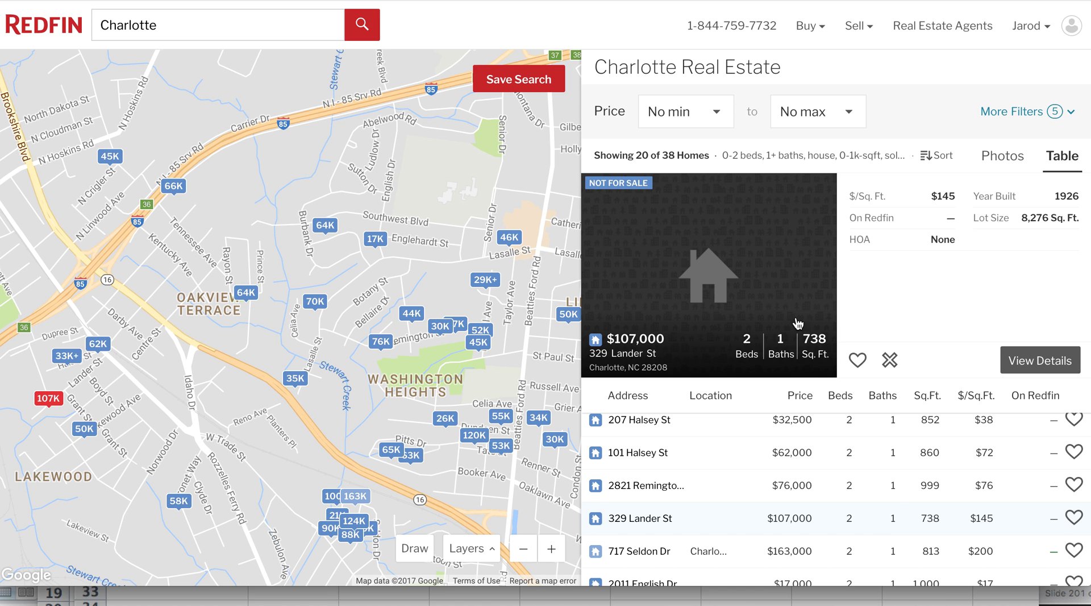
scroll(872, 431, "down", 10)
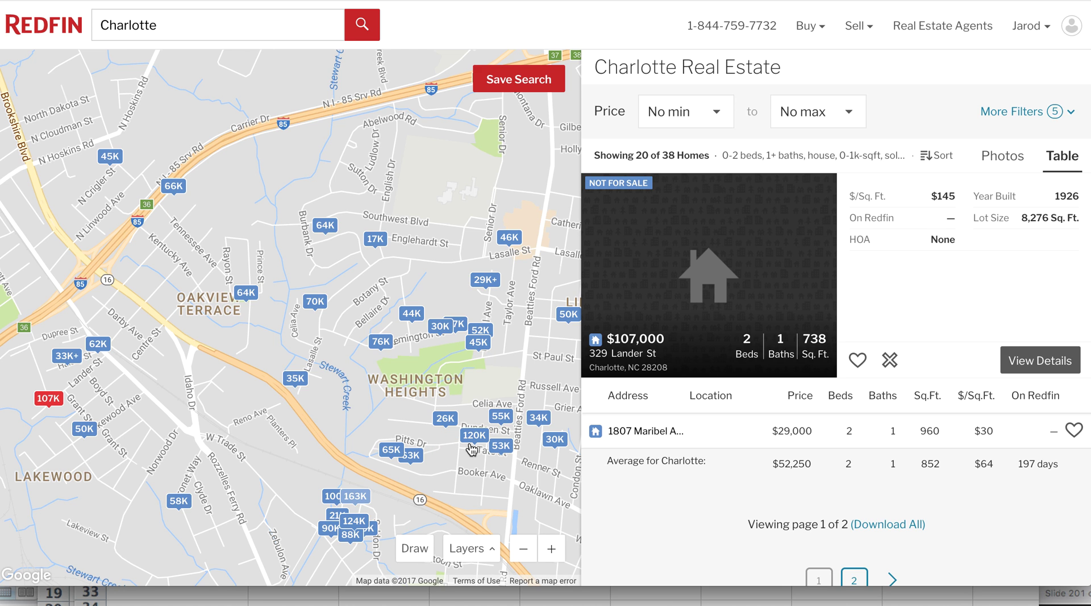
left_click(336, 498)
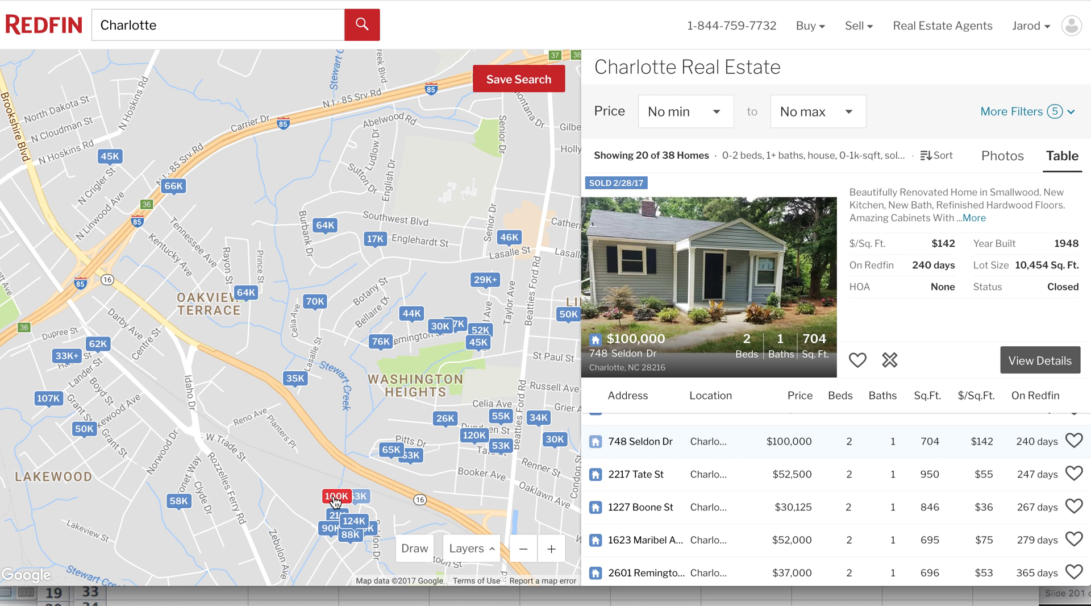